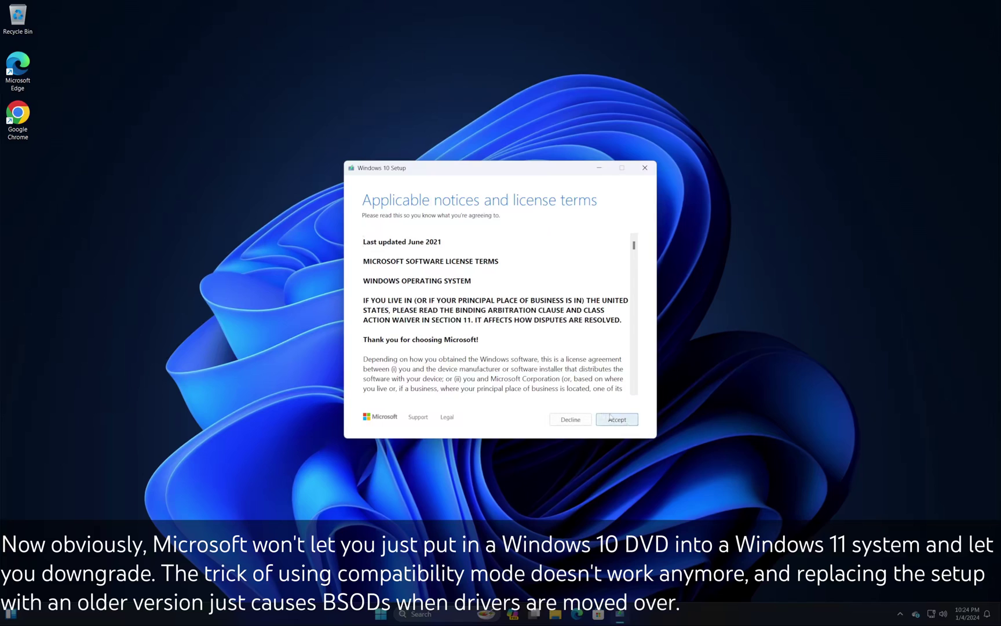
Accept the Windows 10 license terms, quit Setup, and open File Explorer
{"action": "left_click", "coordinate": [617, 419]}
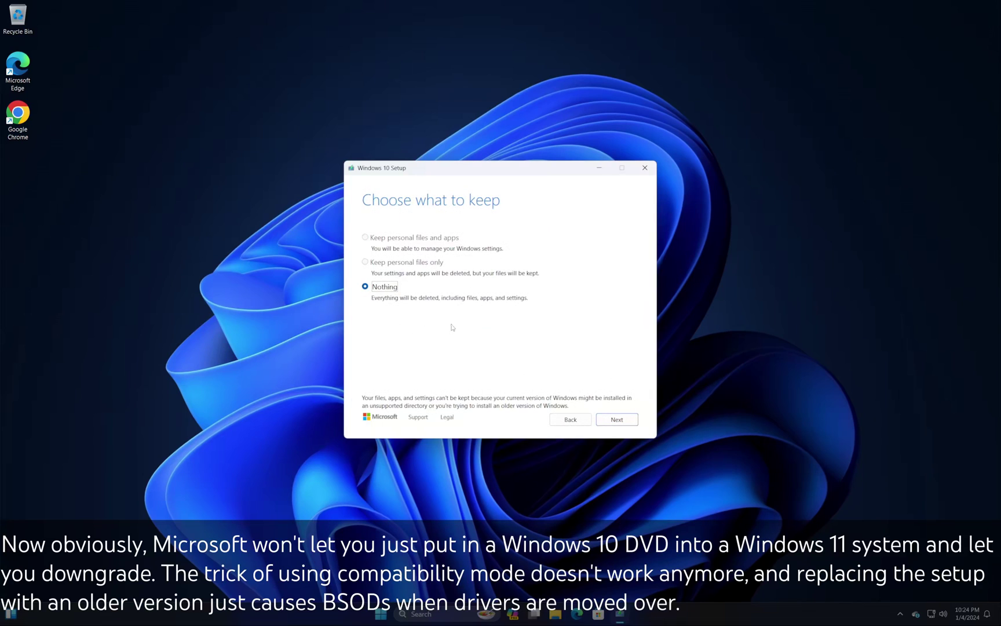
{"action": "left_click", "coordinate": [645, 167]}
{"action": "left_click", "coordinate": [494, 343]}
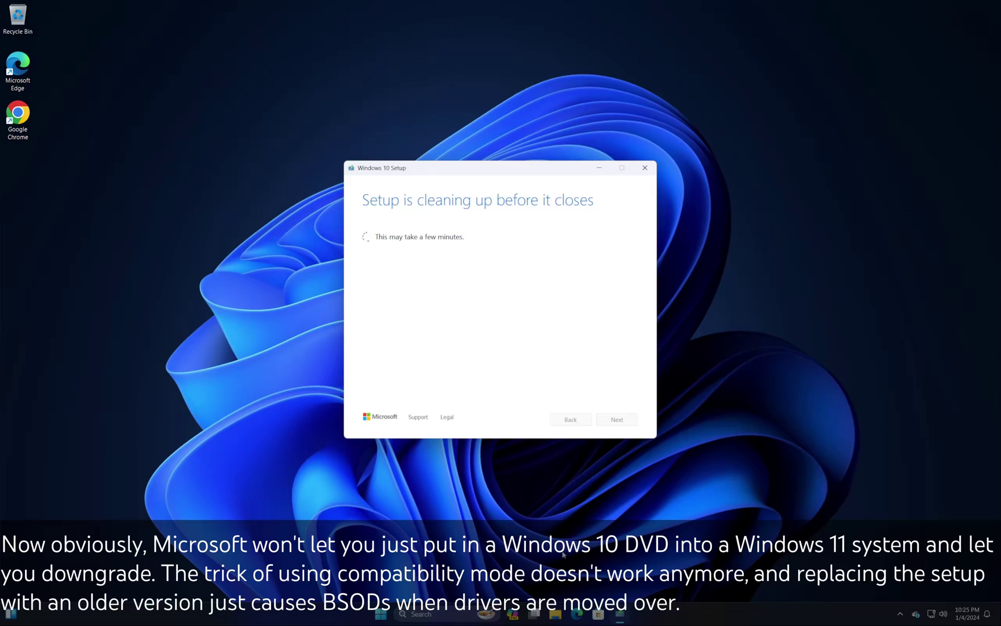
{"action": "left_click", "coordinate": [566, 615]}
Open the DVD drive in a new tab and create a win10 folder on Local Disk (C:)
{"action": "right_click", "coordinate": [454, 257]}
{"action": "left_click", "coordinate": [465, 306]}
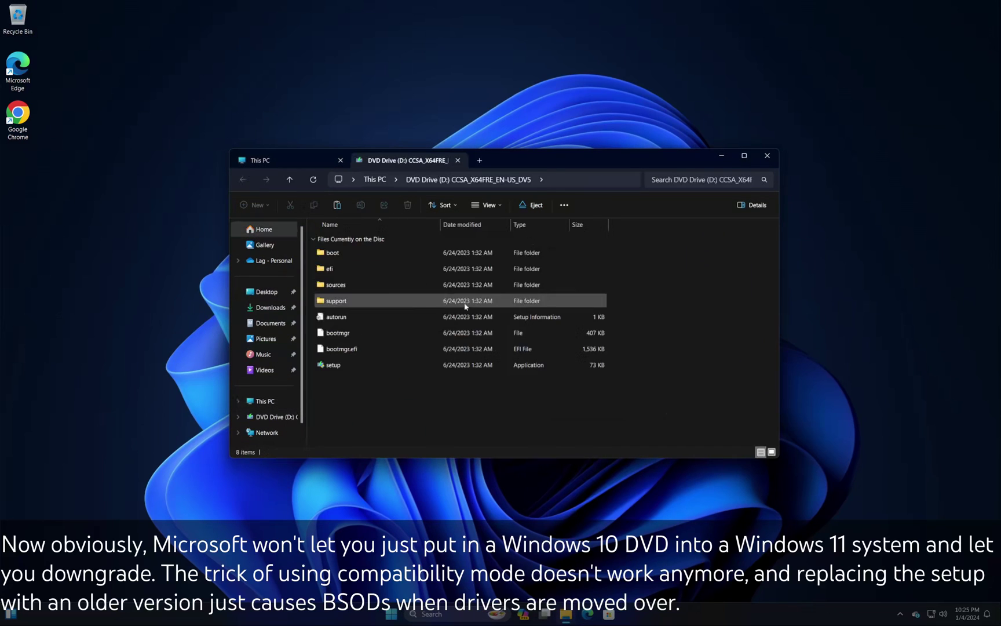
{"action": "left_click", "coordinate": [265, 401]}
{"action": "double_click", "coordinate": [359, 255]}
{"action": "right_click", "coordinate": [374, 367]}
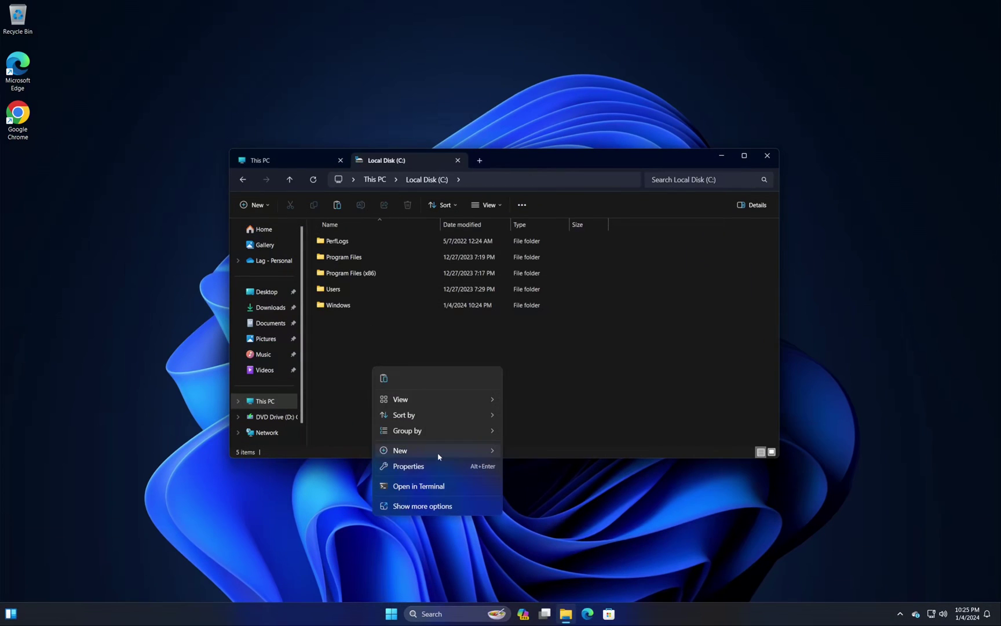
{"action": "mouse_move", "coordinate": [439, 457]}
{"action": "left_click", "coordinate": [532, 457]}
{"action": "type", "text": "win10"}
{"action": "key", "text": "Return"}
{"action": "key", "text": "Return"}
Paste the DVD contents into the win10 folder and close the extra tab
{"action": "right_click", "coordinate": [532, 458]}
{"action": "left_click", "coordinate": [542, 316]}
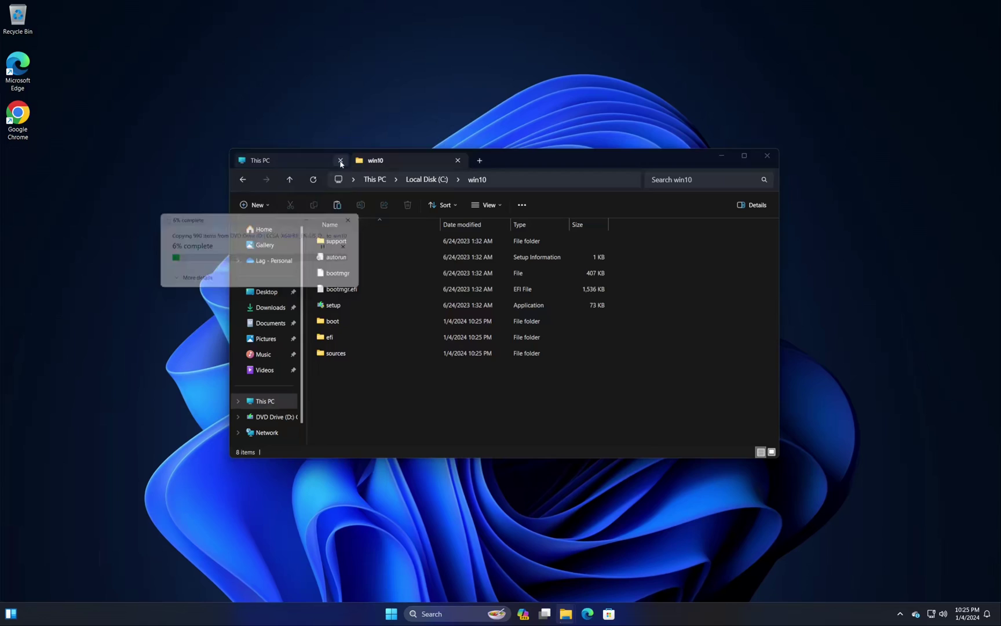
{"action": "left_click", "coordinate": [341, 161]}
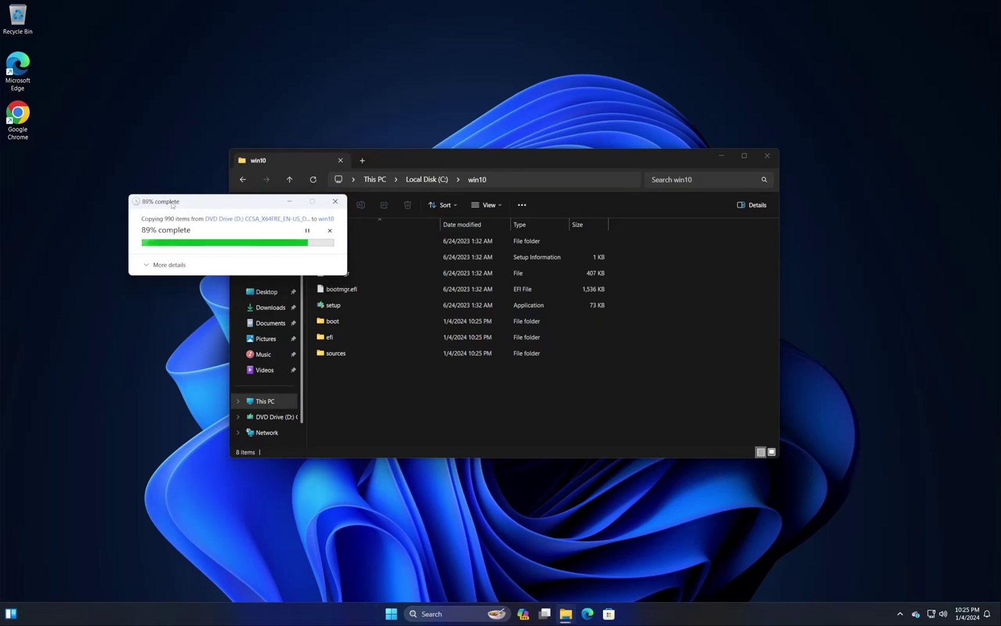
{"action": "left_click", "coordinate": [645, 433]}
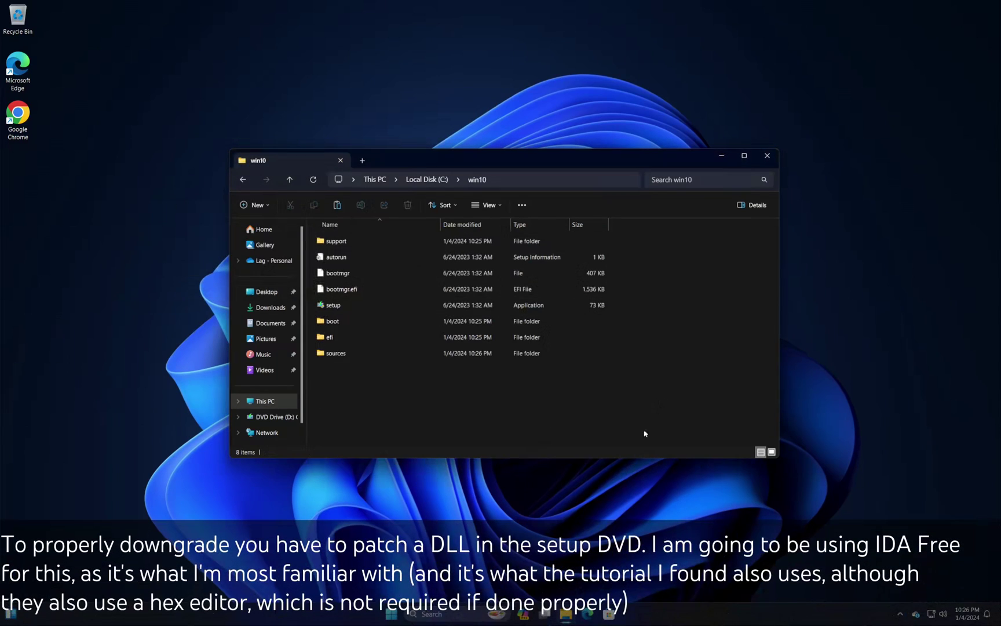
Download IDA Free for Windows from the hex-rays page in Chrome
{"action": "double_click", "coordinate": [17, 116]}
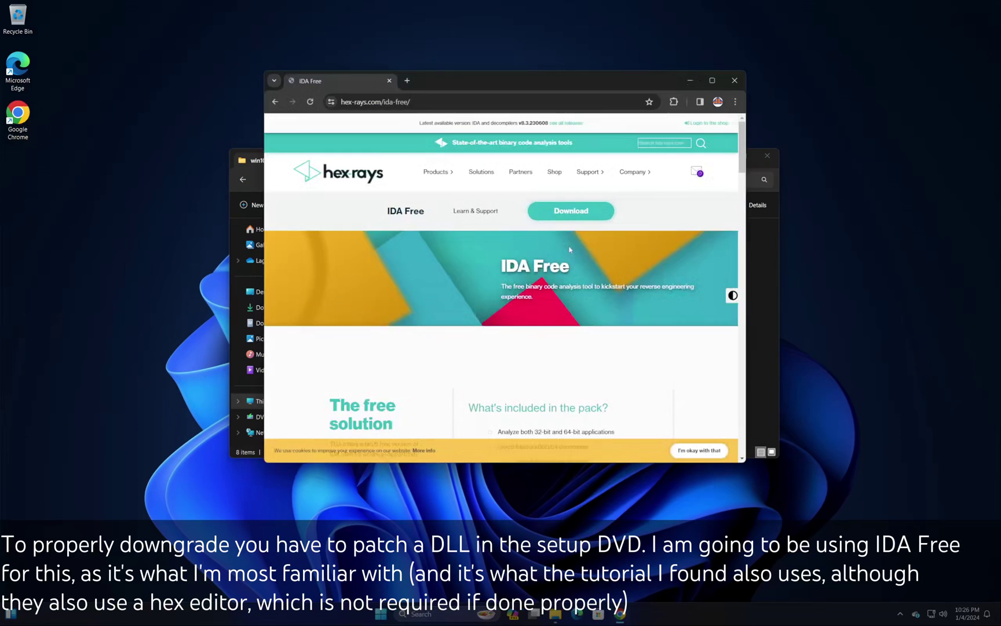
{"action": "scroll", "coordinate": [377, 237], "scroll_direction": "down", "scroll_amount": 10}
{"action": "left_click", "coordinate": [376, 233]}
{"action": "scroll", "coordinate": [463, 203], "scroll_direction": "up", "scroll_amount": 1}
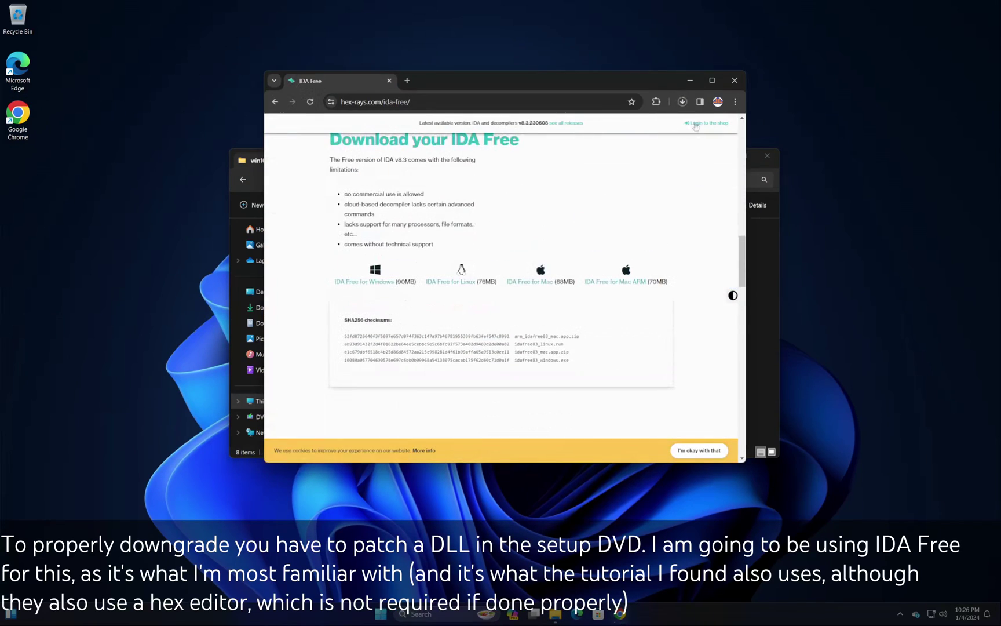
{"action": "left_click", "coordinate": [682, 102]}
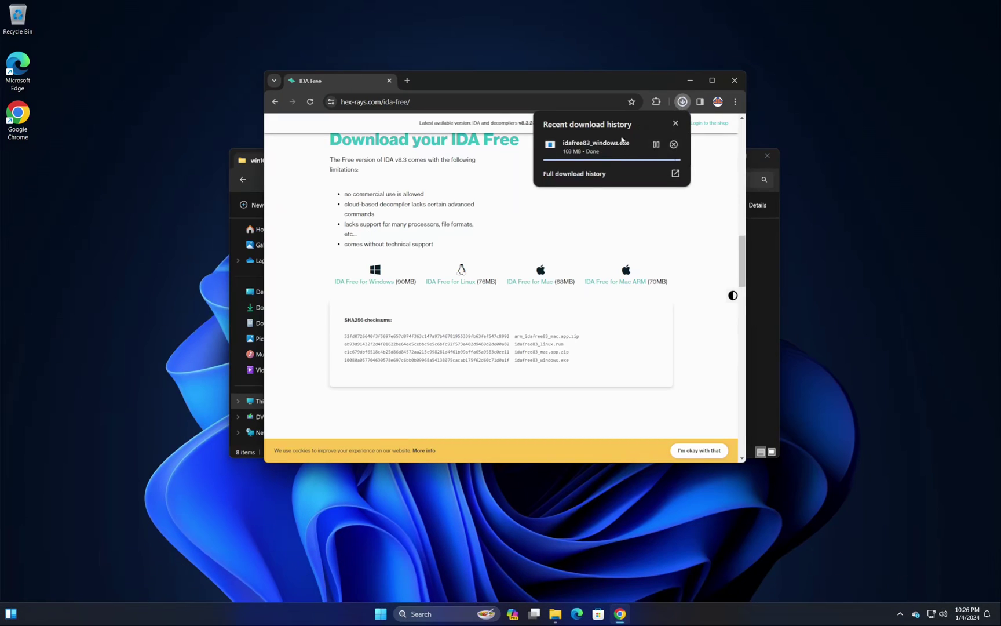
Run idafree83_windows.exe and complete the IDA Free setup wizard
{"action": "left_click", "coordinate": [610, 193]}
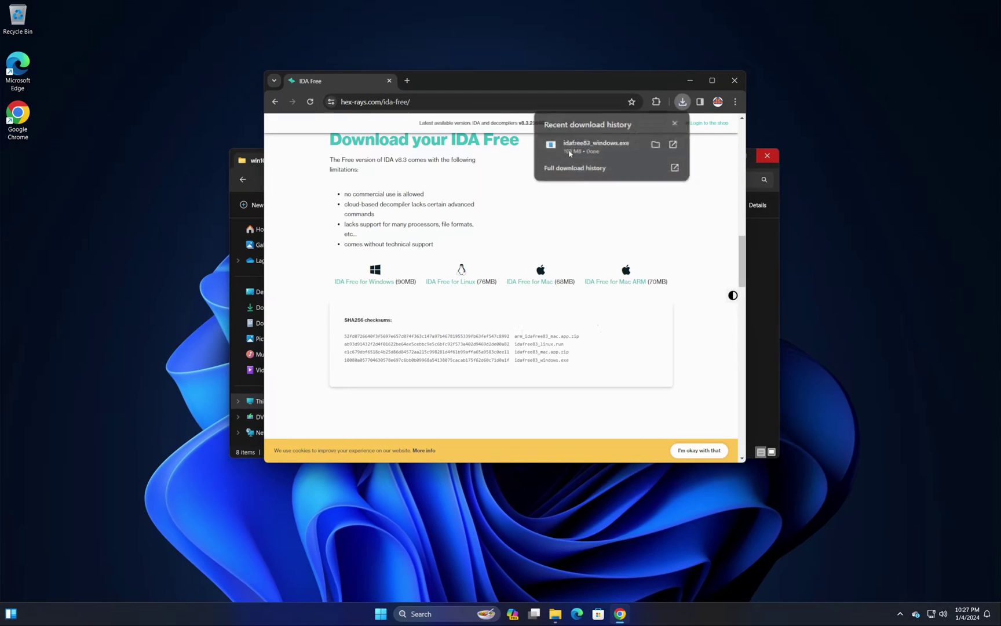
{"action": "left_click", "coordinate": [436, 398]}
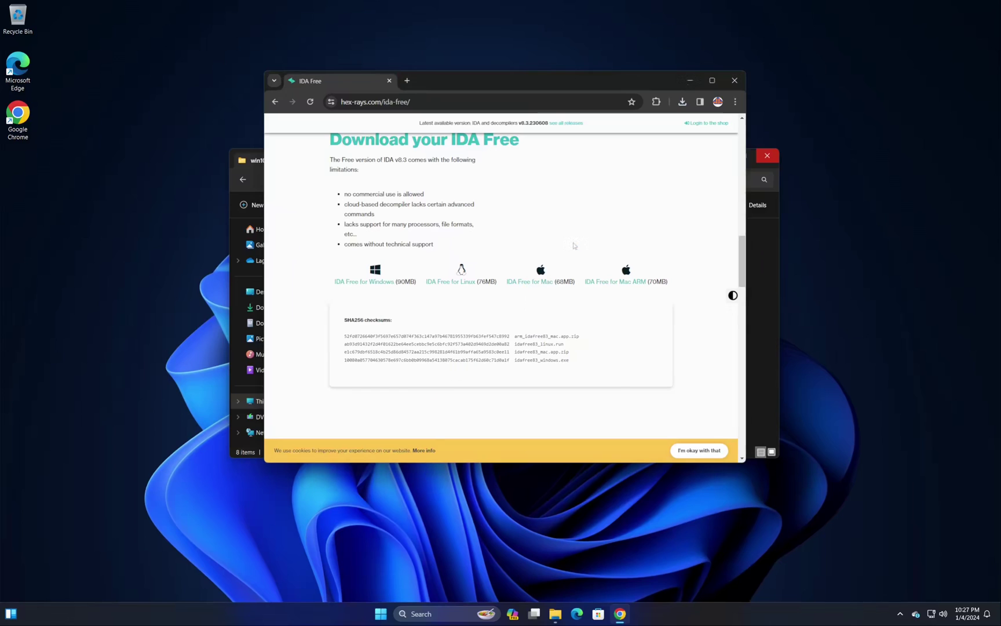
{"action": "left_click", "coordinate": [735, 80]}
{"action": "left_click", "coordinate": [547, 390]}
{"action": "left_click", "coordinate": [552, 390]}
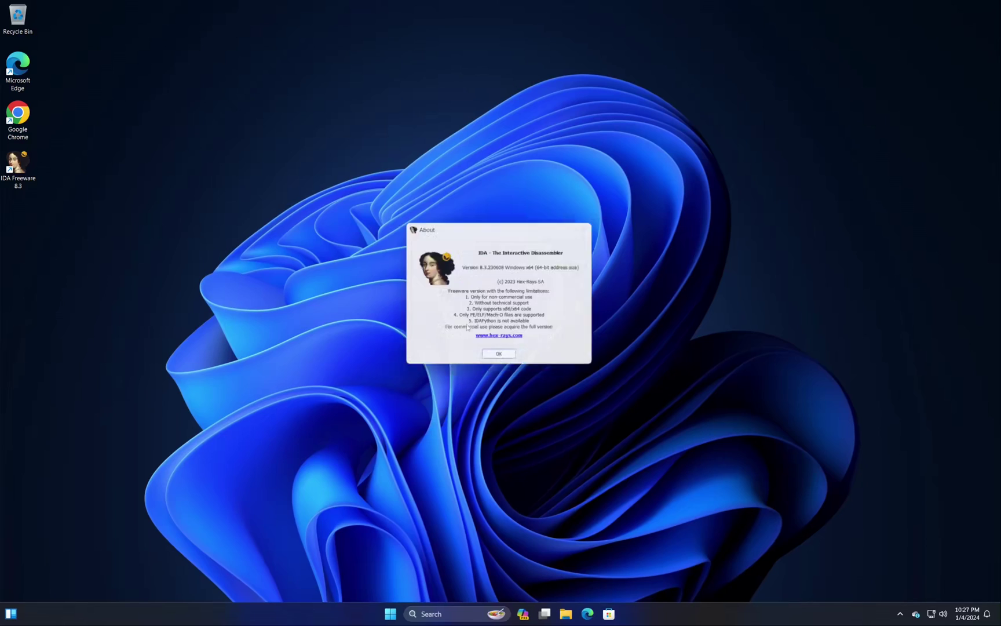
Start a new IDA Free disassembly of C:\win10\sources\setupcompat.dll
{"action": "key", "text": "Return"}
{"action": "left_click", "coordinate": [444, 264]}
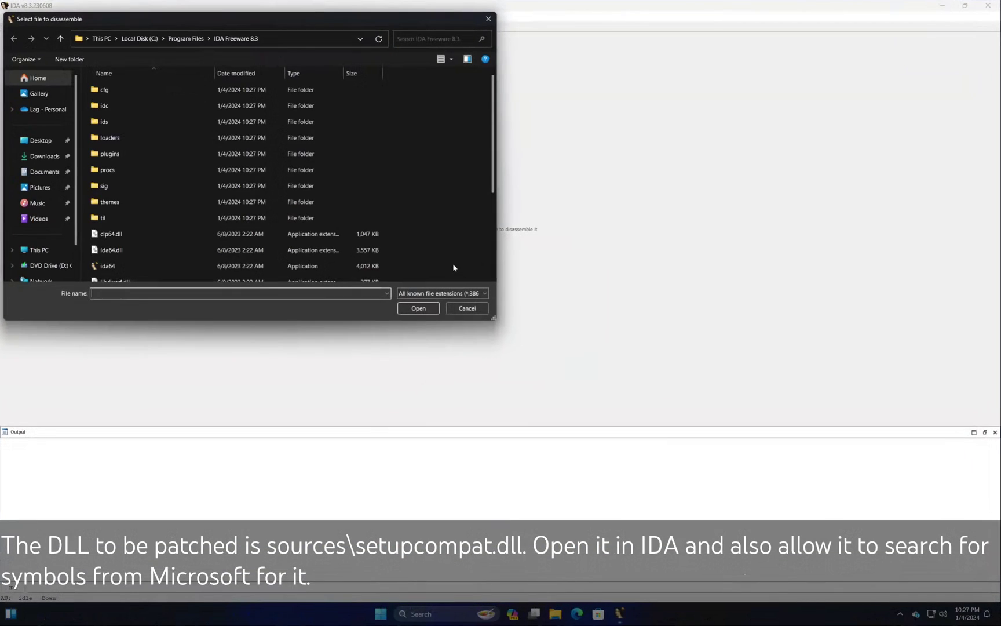
{"action": "left_click", "coordinate": [51, 253]}
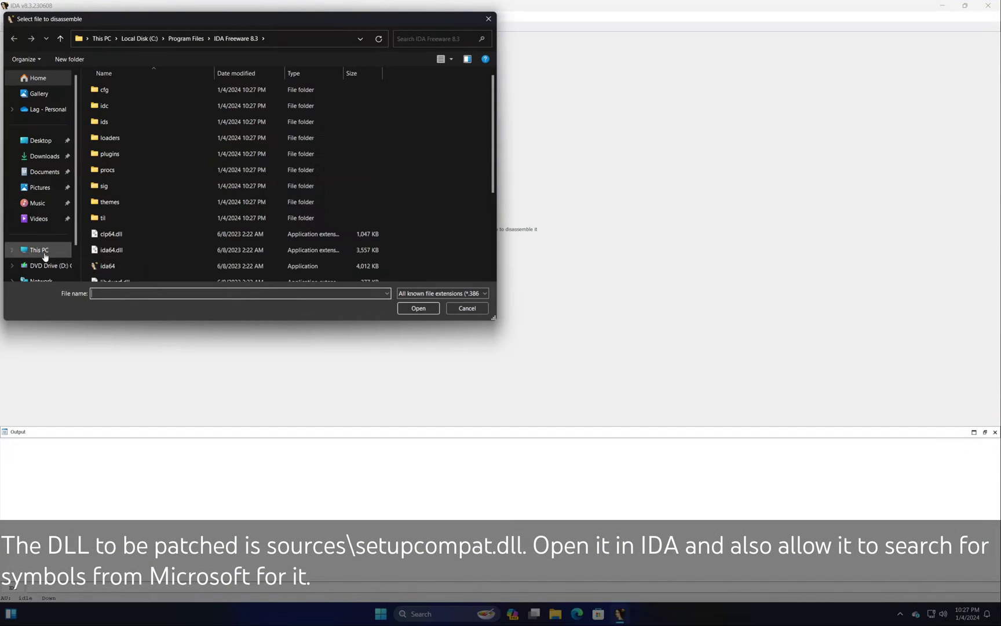
{"action": "double_click", "coordinate": [163, 104]}
{"action": "double_click", "coordinate": [119, 151]}
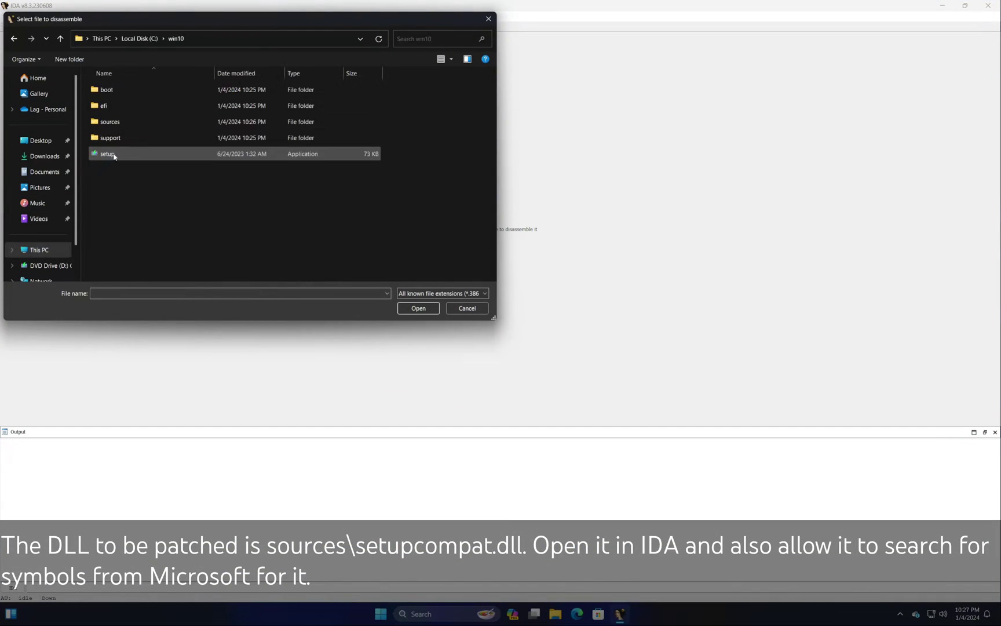
{"action": "double_click", "coordinate": [124, 125]}
{"action": "scroll", "coordinate": [122, 126], "scroll_direction": "down", "scroll_amount": 5}
{"action": "scroll", "coordinate": [121, 126], "scroll_direction": "down", "scroll_amount": 10}
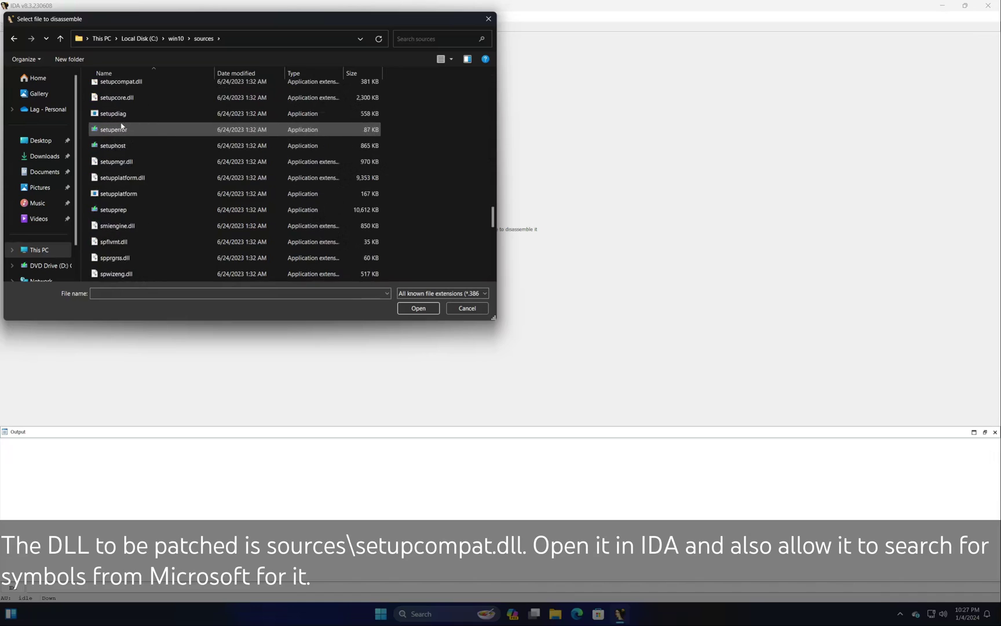
{"action": "scroll", "coordinate": [152, 209], "scroll_direction": "up", "scroll_amount": 3}
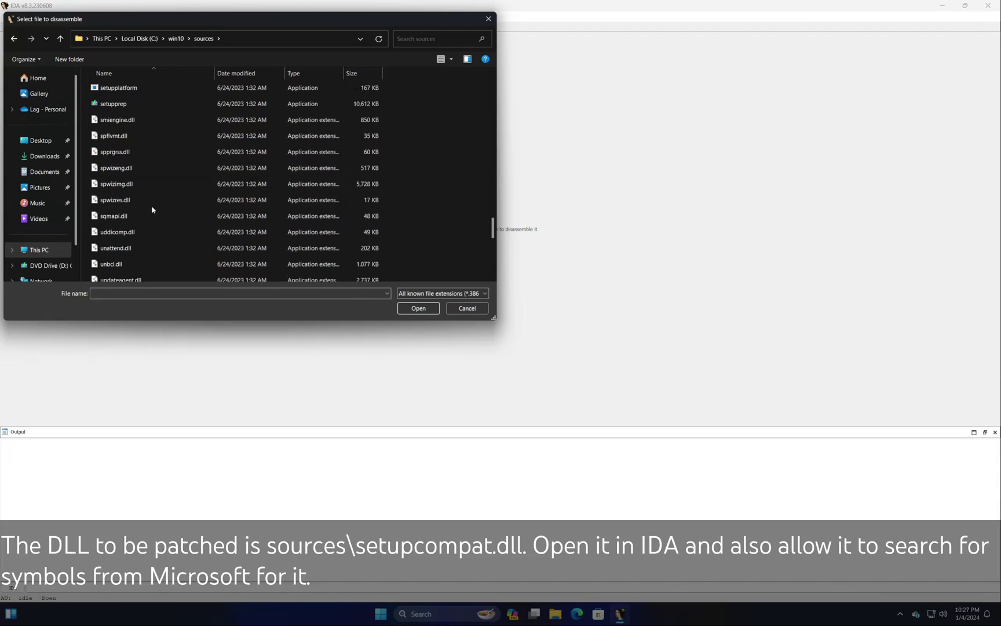
{"action": "left_click", "coordinate": [155, 168]}
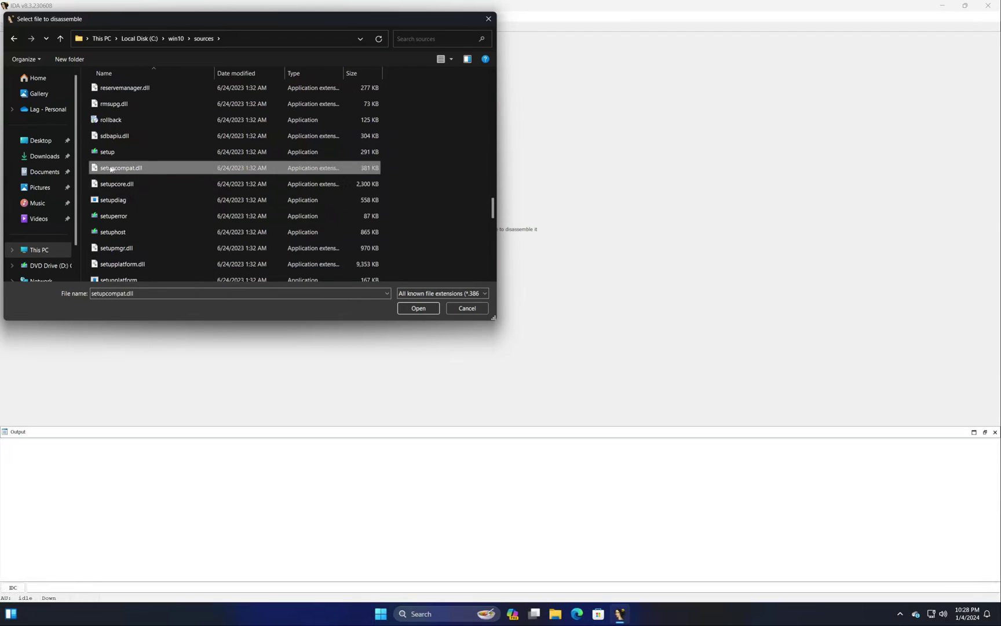
{"action": "left_click", "coordinate": [405, 307]}
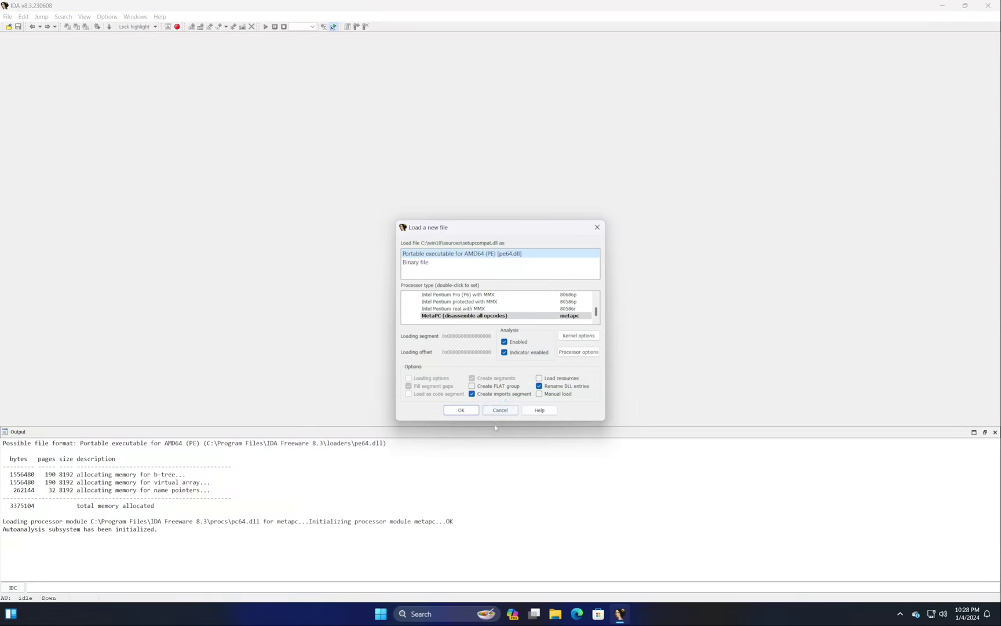
Load setupcompat.dll with default PE settings and Microsoft debug symbols, then view it as a graph
{"action": "left_click", "coordinate": [464, 410]}
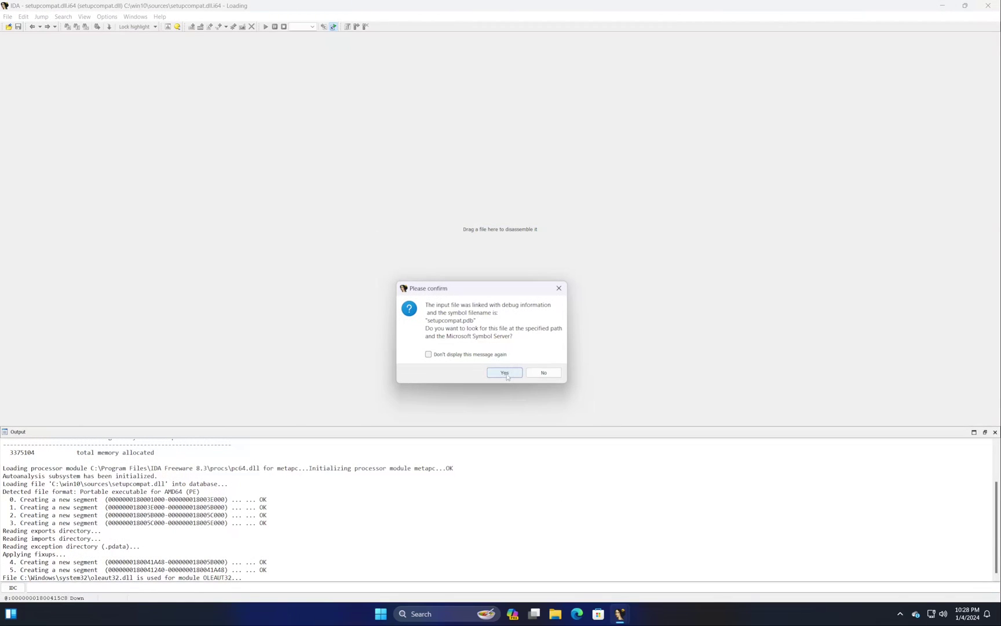
{"action": "left_click", "coordinate": [504, 373]}
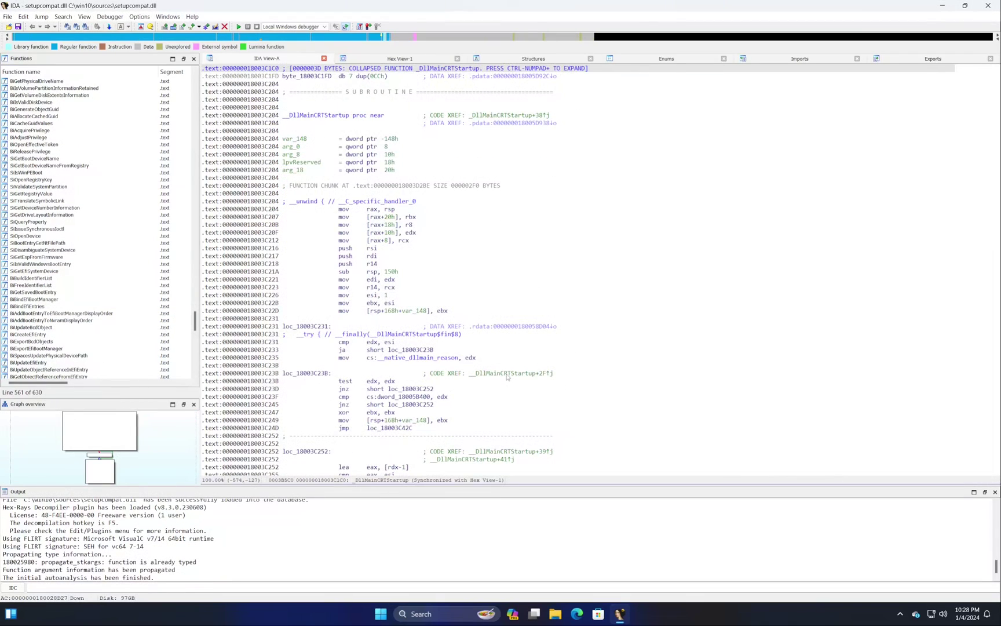
{"action": "key", "text": "space"}
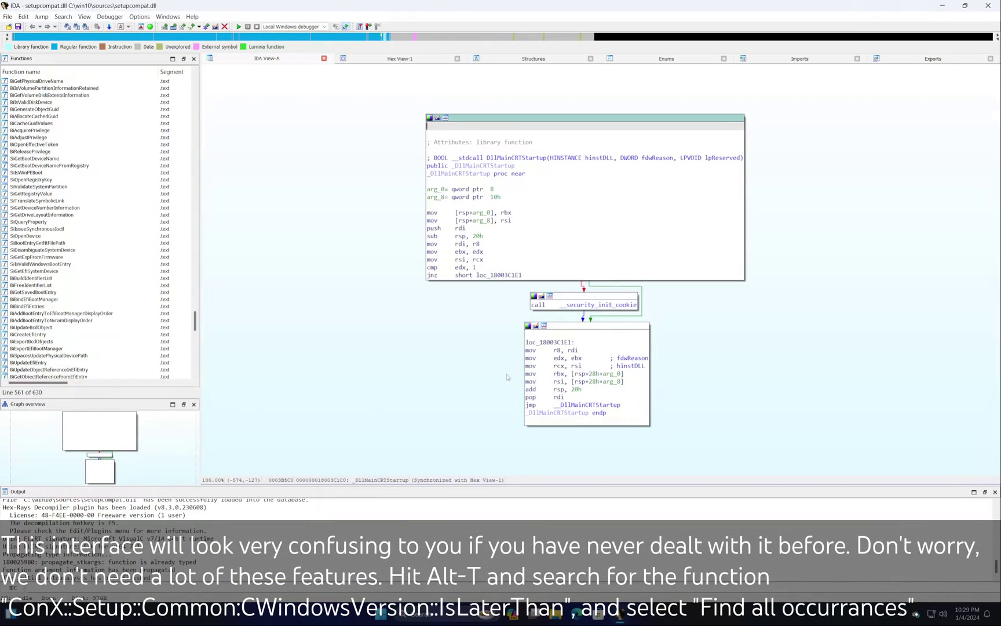
Text-search the disassembly for ConX::Setup::Common::CWCommon::CWindowsVersion::IsLaterThan
{"action": "key", "text": "alt+t"}
{"action": "type", "text": "ConX"}
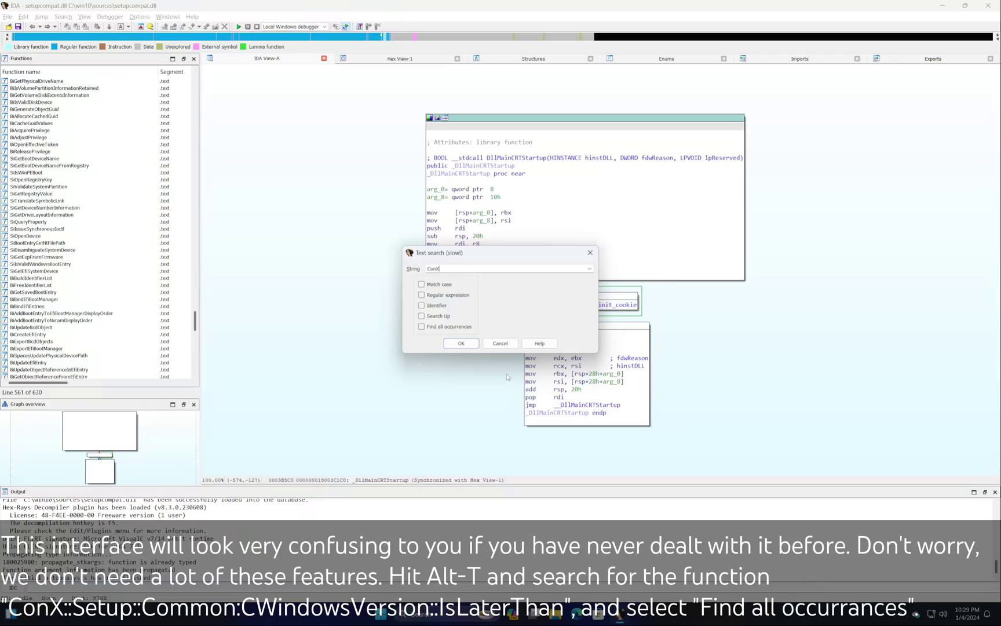
{"action": "type", "text": "::Setup::Common::CW"}
{"action": "type", "text": "Common::CWindowsVersion::IsLaterThan"}
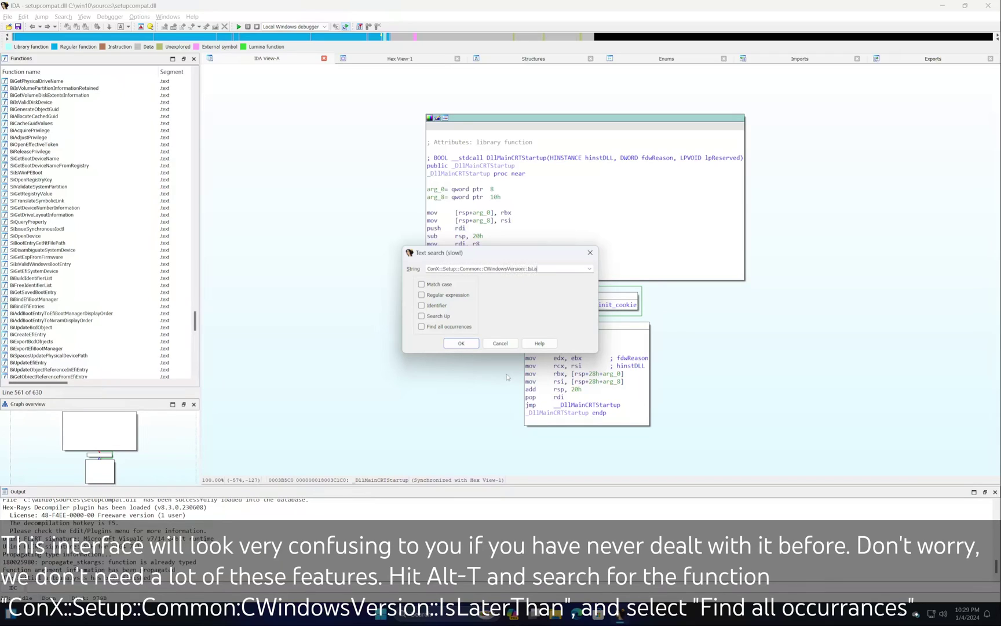
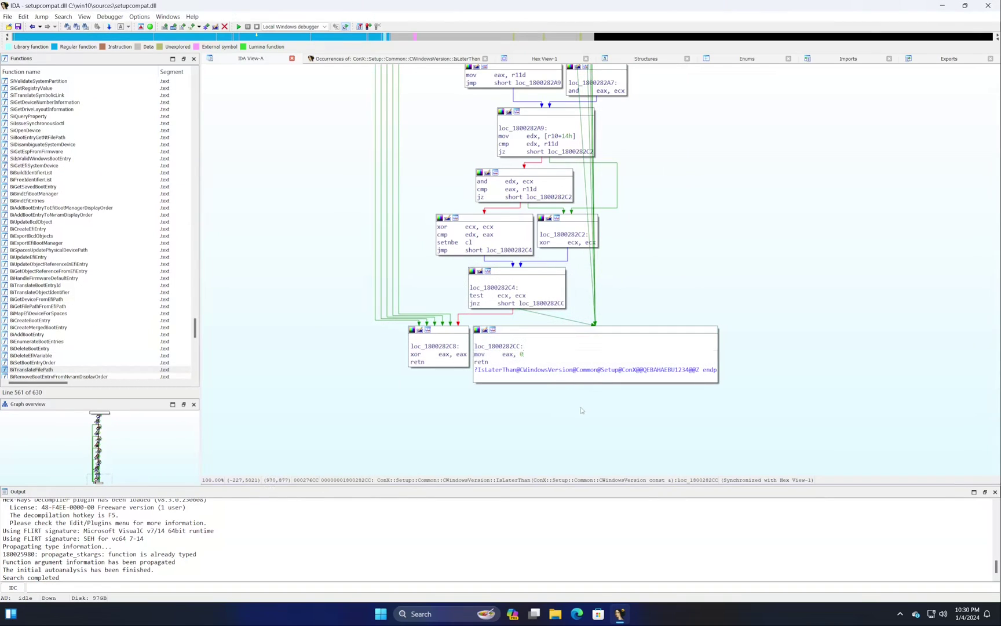
Deselect the code block and save the IDA database
{"action": "left_click", "coordinate": [581, 409]}
{"action": "left_click", "coordinate": [9, 19]}
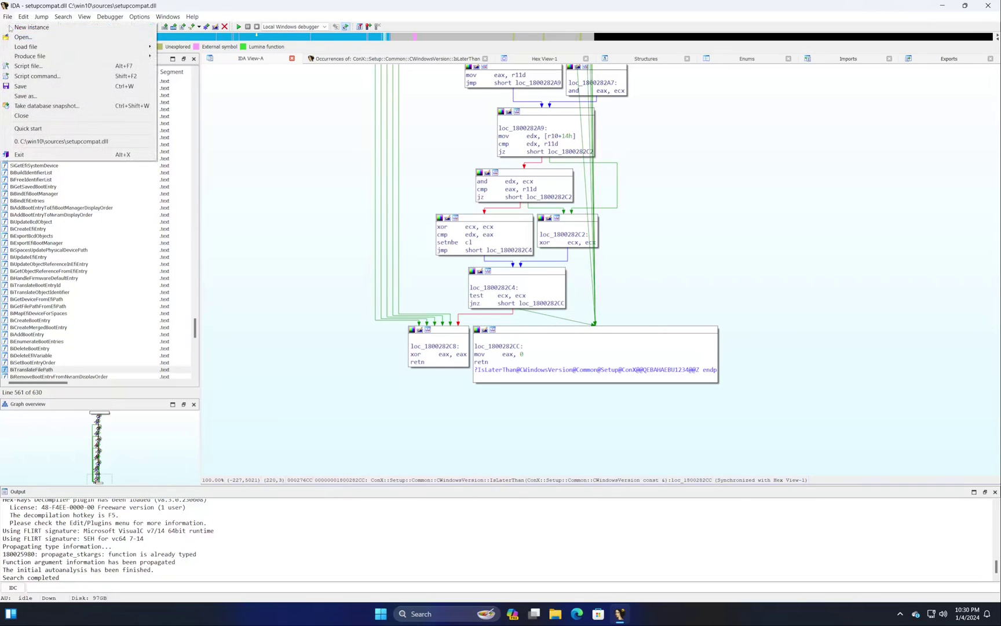
{"action": "left_click", "coordinate": [17, 87]}
Apply the patches to the input file setupcompat.dll and quit IDA
{"action": "left_click", "coordinate": [7, 17]}
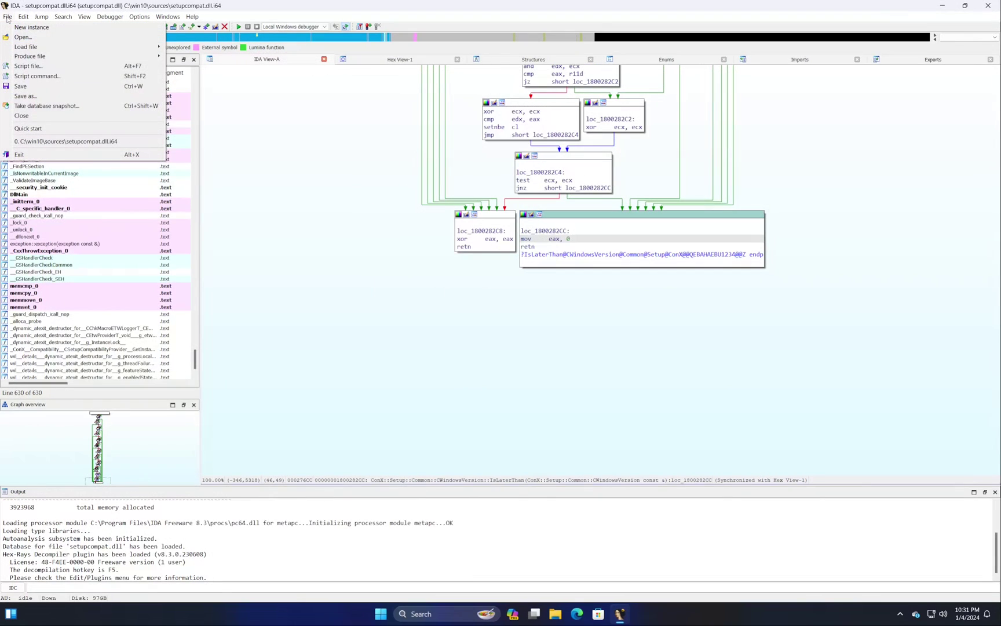
{"action": "mouse_move", "coordinate": [43, 18]}
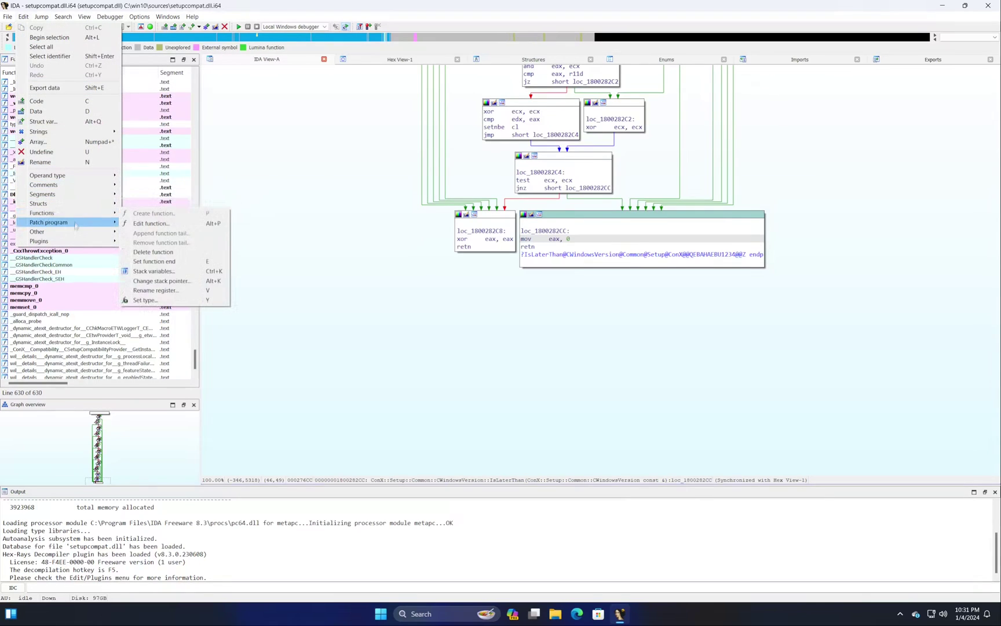
{"action": "mouse_move", "coordinate": [76, 225]}
{"action": "left_click", "coordinate": [158, 262]}
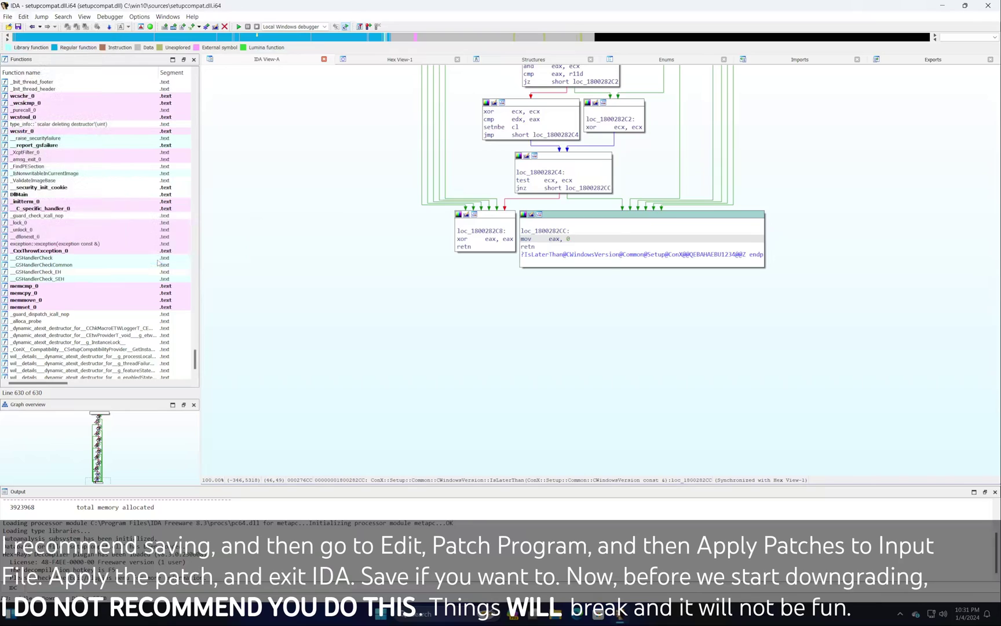
{"action": "left_click", "coordinate": [462, 352]}
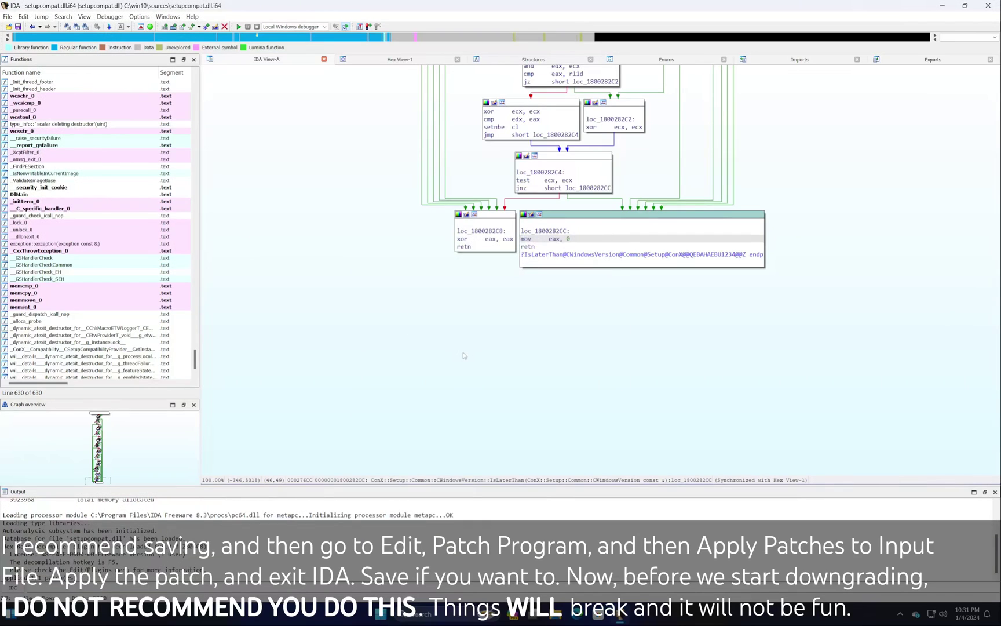
{"action": "key", "text": "alt+F4"}
Confirm saving the IDA database, then launch setup from C:\win10 in File Explorer
{"action": "left_click", "coordinate": [463, 355]}
{"action": "key", "text": "super+e"}
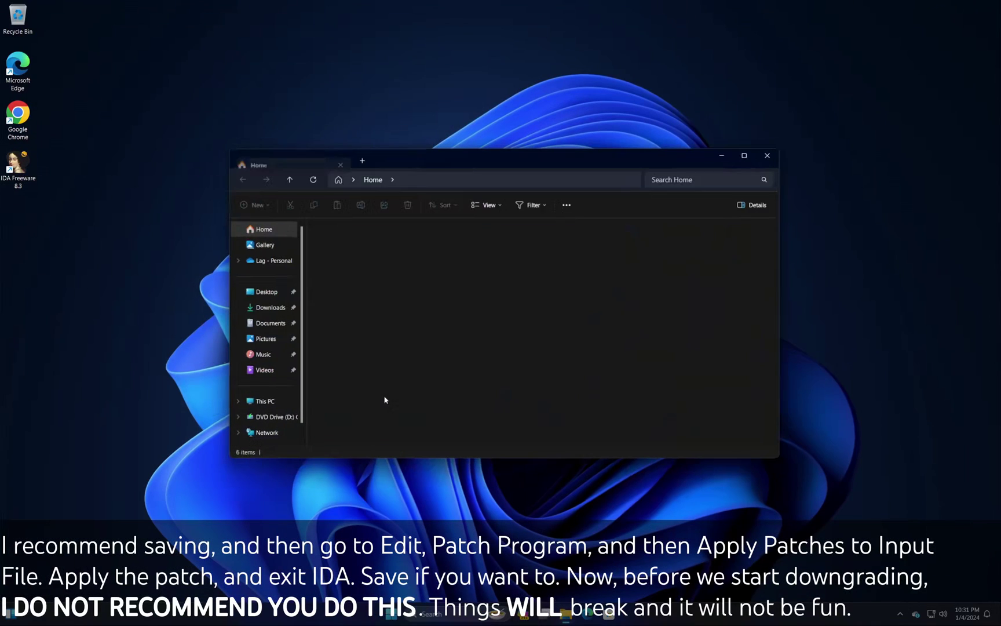
{"action": "left_click", "coordinate": [265, 401]}
{"action": "double_click", "coordinate": [347, 245]}
{"action": "double_click", "coordinate": [334, 305]}
{"action": "double_click", "coordinate": [334, 353]}
Go through Windows 10 Setup, accept the license terms and start the installation
{"action": "left_click", "coordinate": [463, 389]}
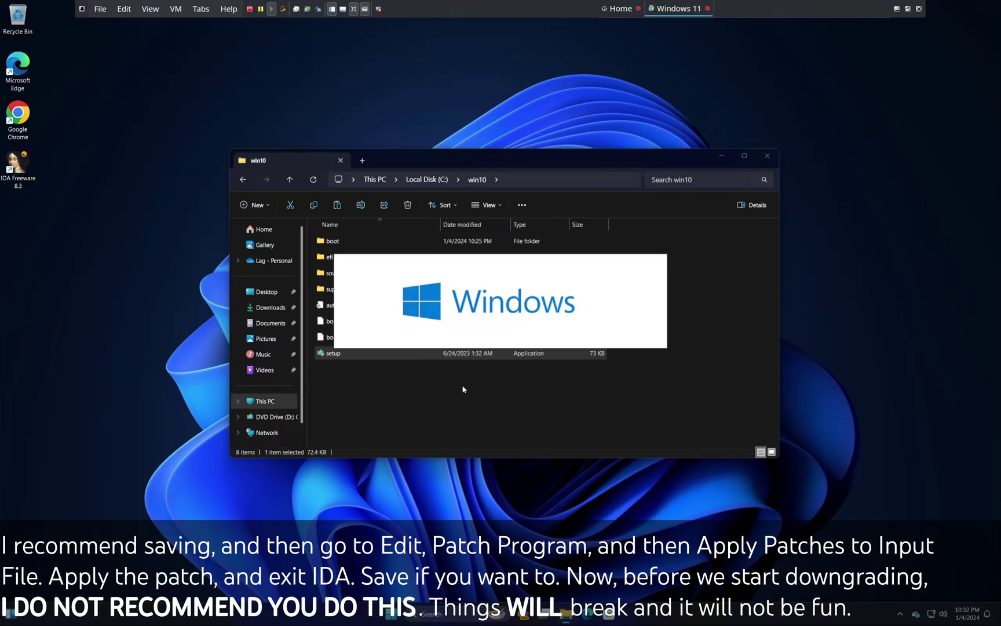
{"action": "left_click", "coordinate": [150, 9]}
{"action": "left_click", "coordinate": [406, 253]}
{"action": "left_click", "coordinate": [617, 420]}
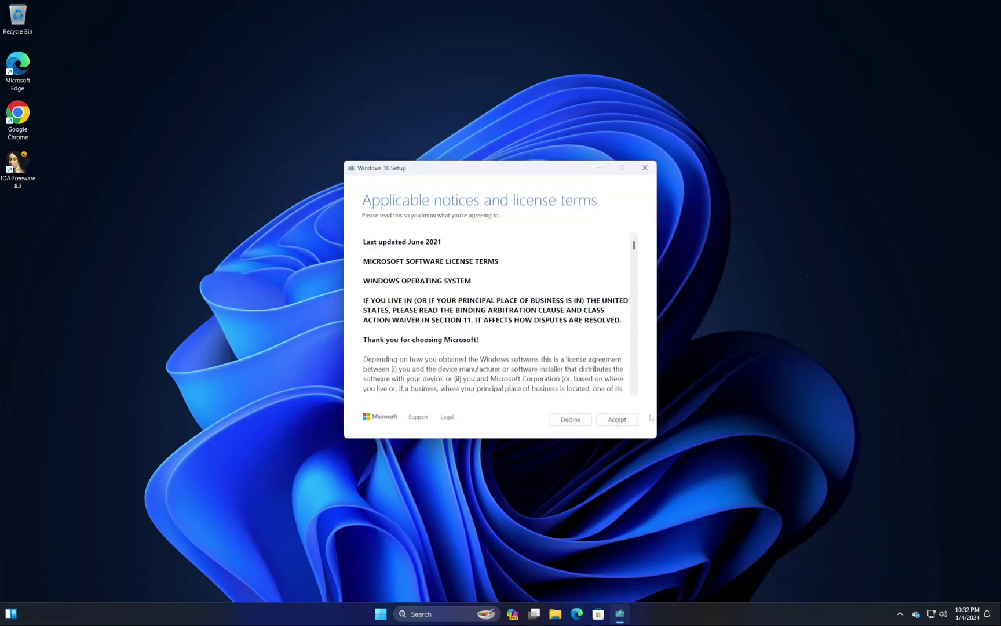
{"action": "left_click", "coordinate": [617, 420]}
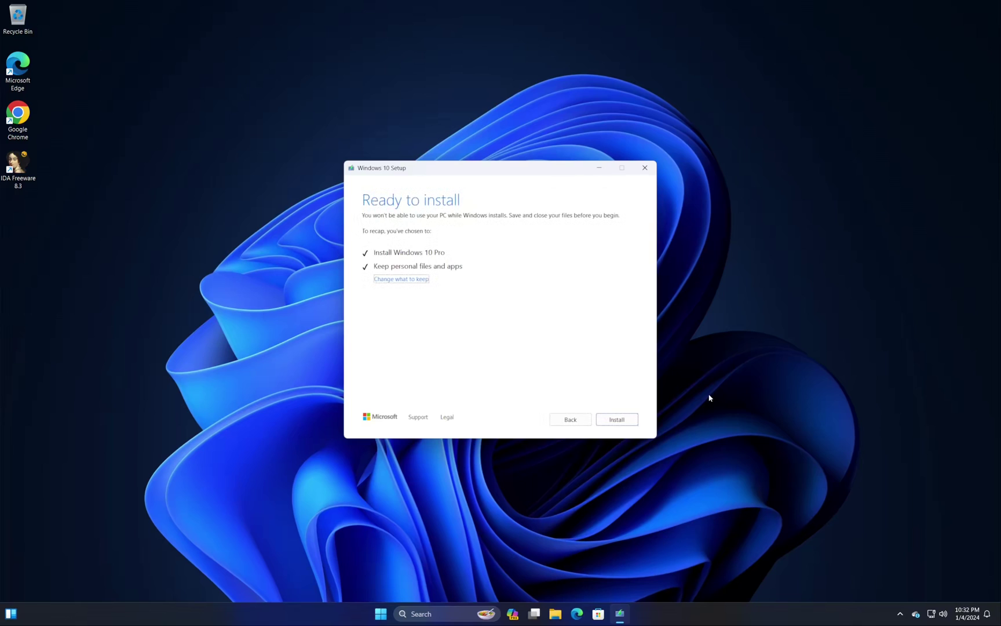
{"action": "left_click", "coordinate": [617, 420]}
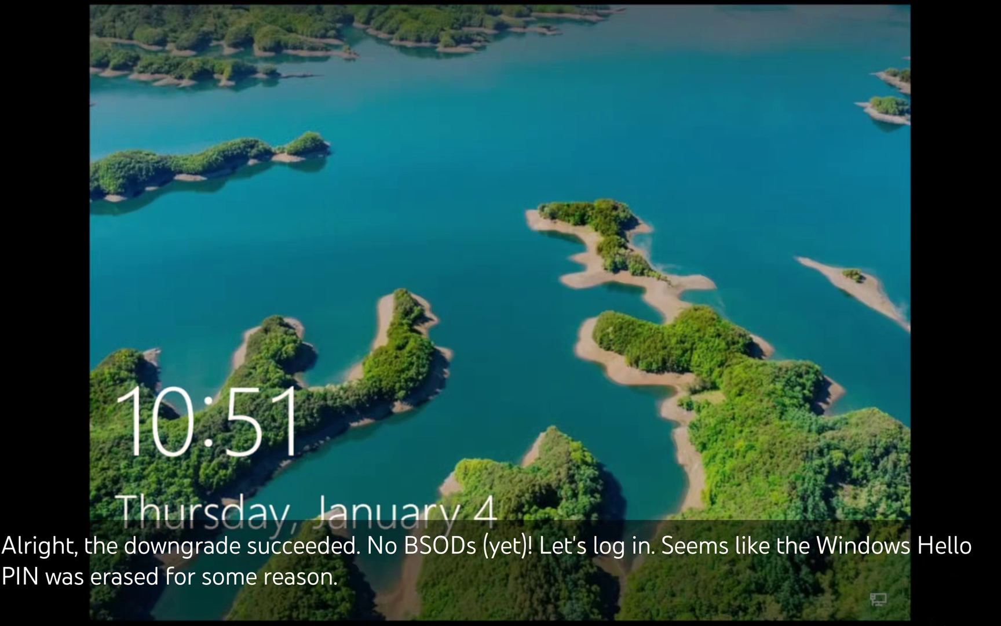
Dismiss the lock screen and sign in with the account password
{"action": "left_click", "coordinate": [328, 328]}
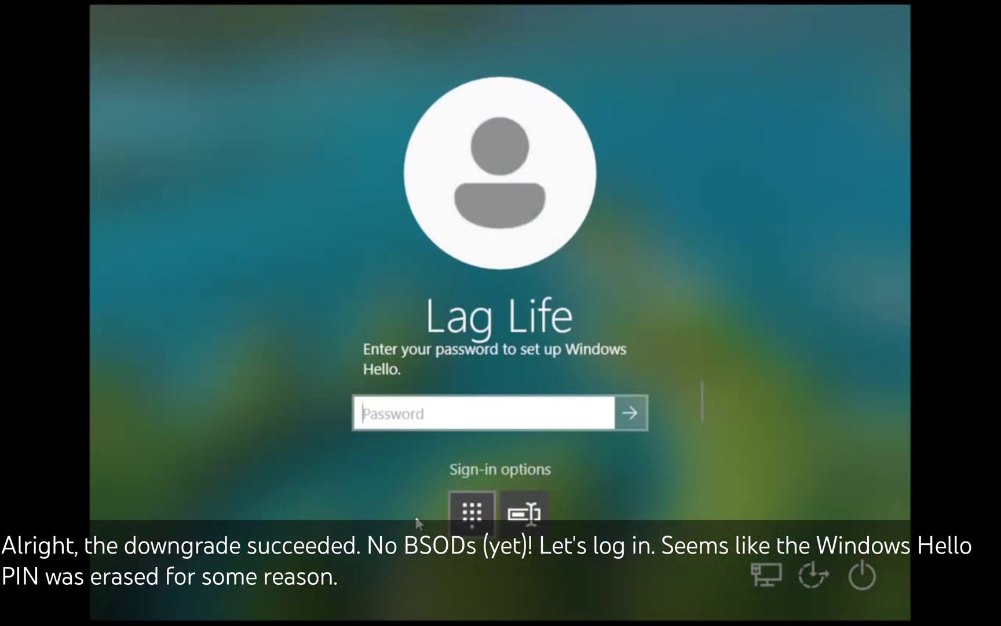
{"action": "type", "text": "*****"}
{"action": "key", "text": "Return"}
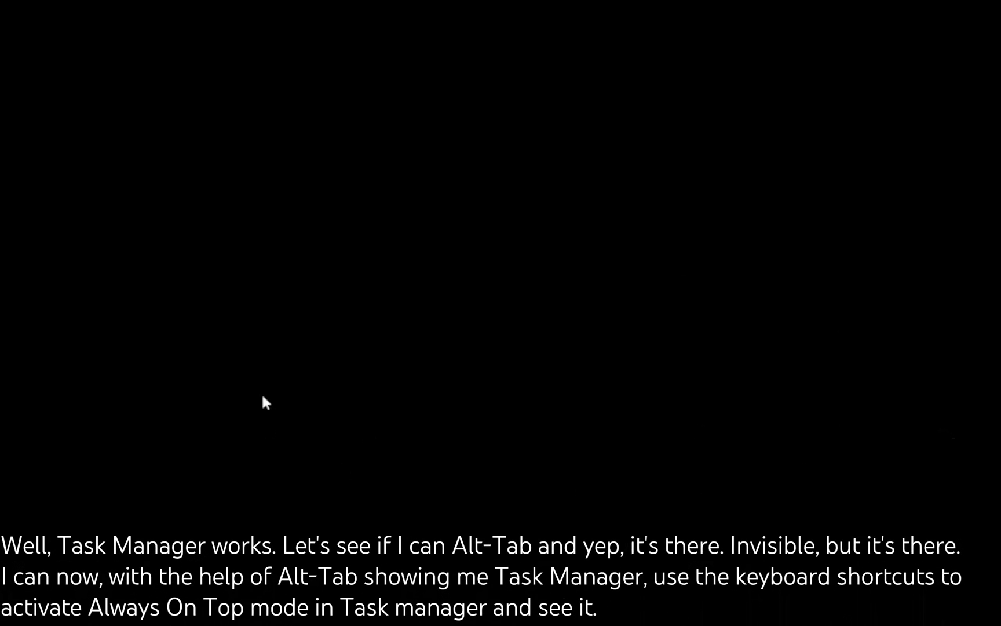
Open Task Manager from the Ctrl+Alt+Del screen and expand it to the detailed view
{"action": "key", "text": "ctrl+alt+Delete"}
{"action": "left_click", "coordinate": [468, 321]}
{"action": "key", "text": "alt+Tab"}
{"action": "key", "text": "alt+Tab"}
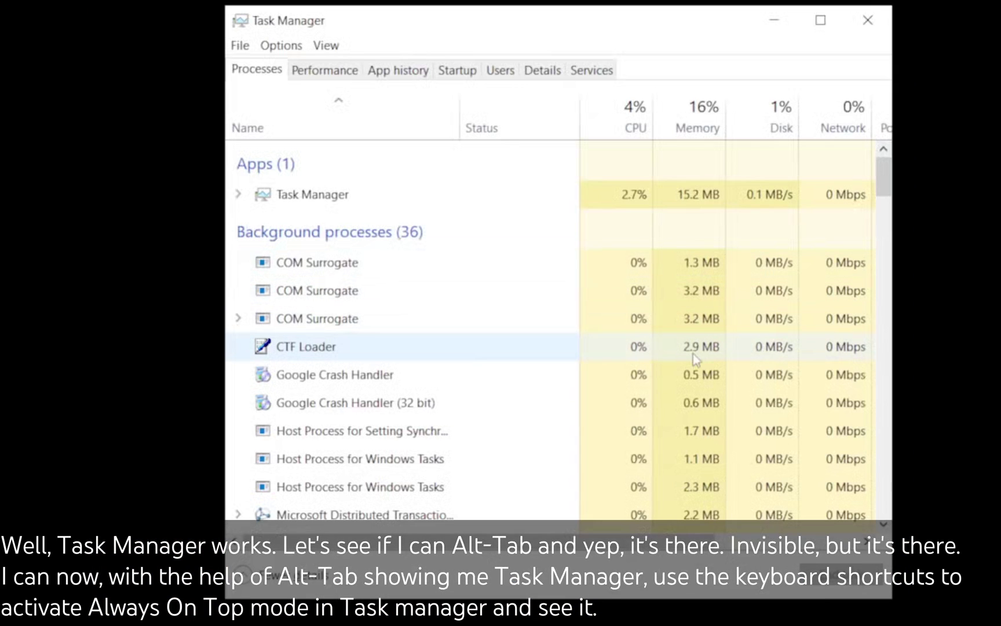
{"action": "left_click", "coordinate": [543, 69]}
{"action": "scroll", "coordinate": [388, 270], "scroll_direction": "down", "scroll_amount": 15}
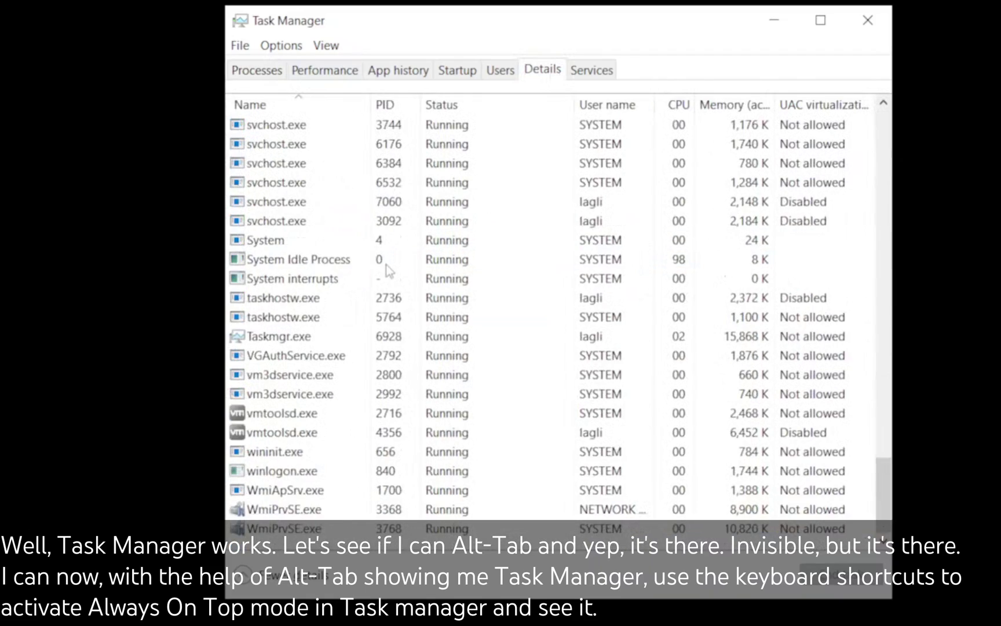
{"action": "scroll", "coordinate": [388, 270], "scroll_direction": "up", "scroll_amount": 20}
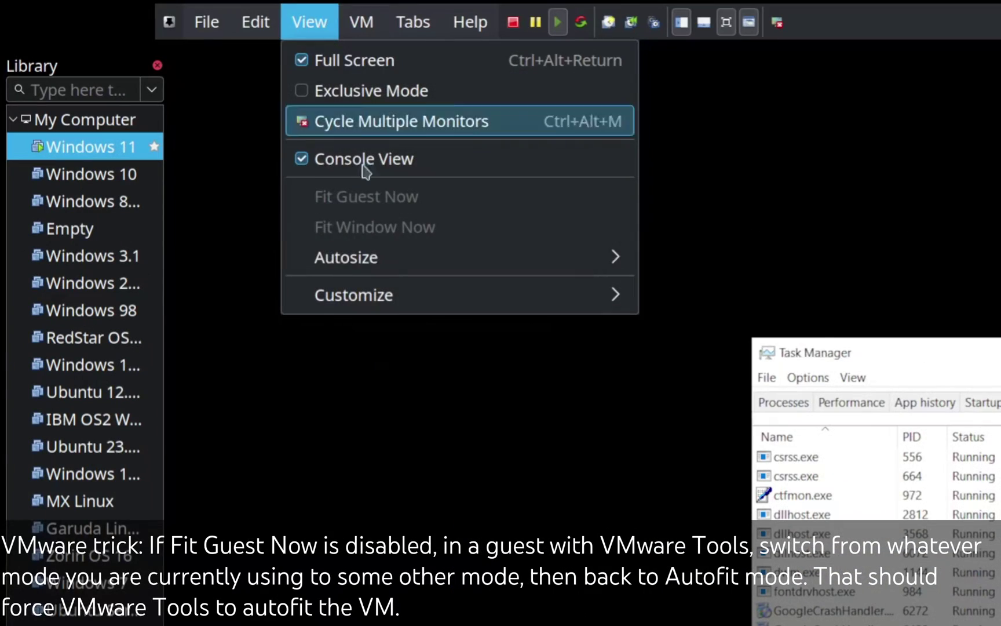
Put the virtual machine display into exclusive full-screen mode
{"action": "mouse_move", "coordinate": [346, 257]}
{"action": "left_click", "coordinate": [794, 286]}
{"action": "left_click", "coordinate": [309, 21]}
{"action": "left_click", "coordinate": [713, 258]}
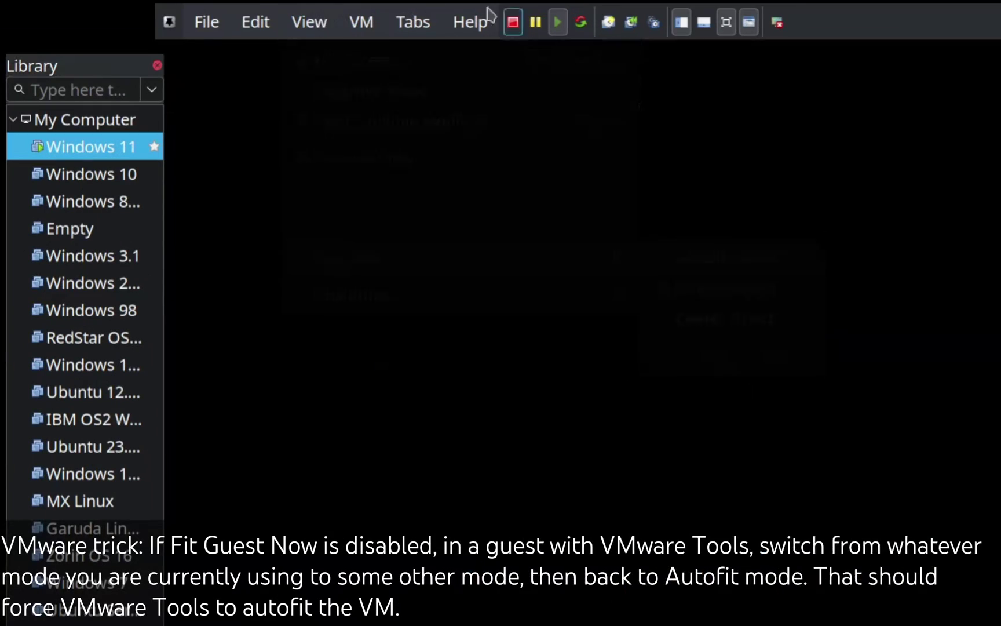
{"action": "left_click", "coordinate": [309, 22]}
{"action": "left_click", "coordinate": [316, 89]}
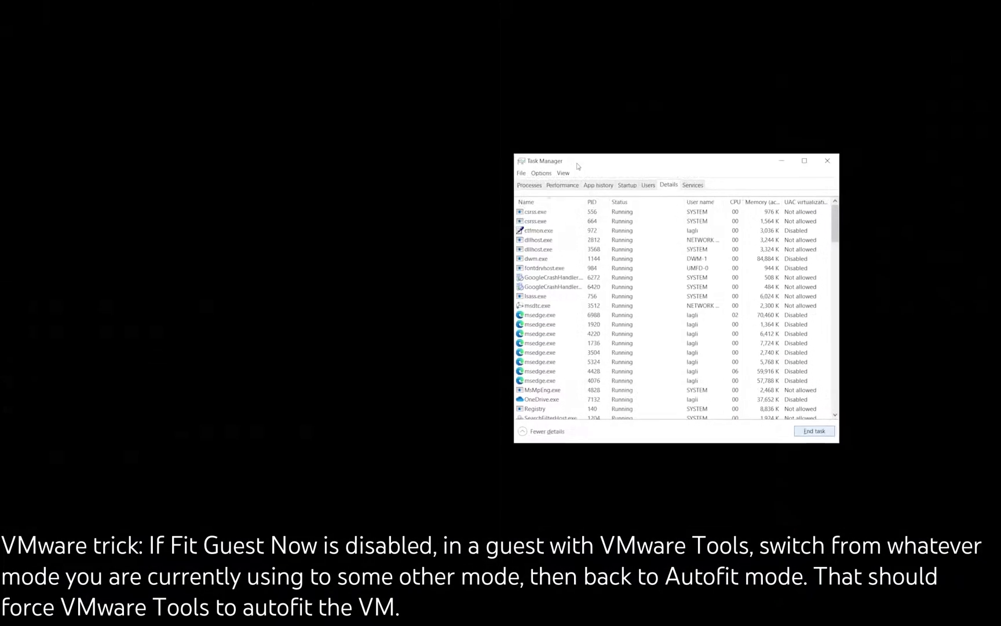
Run explorer.exe as a new task from Task Manager to restore the desktop
{"action": "left_click", "coordinate": [512, 157]}
{"action": "left_click", "coordinate": [375, 168]}
{"action": "key", "text": "Return"}
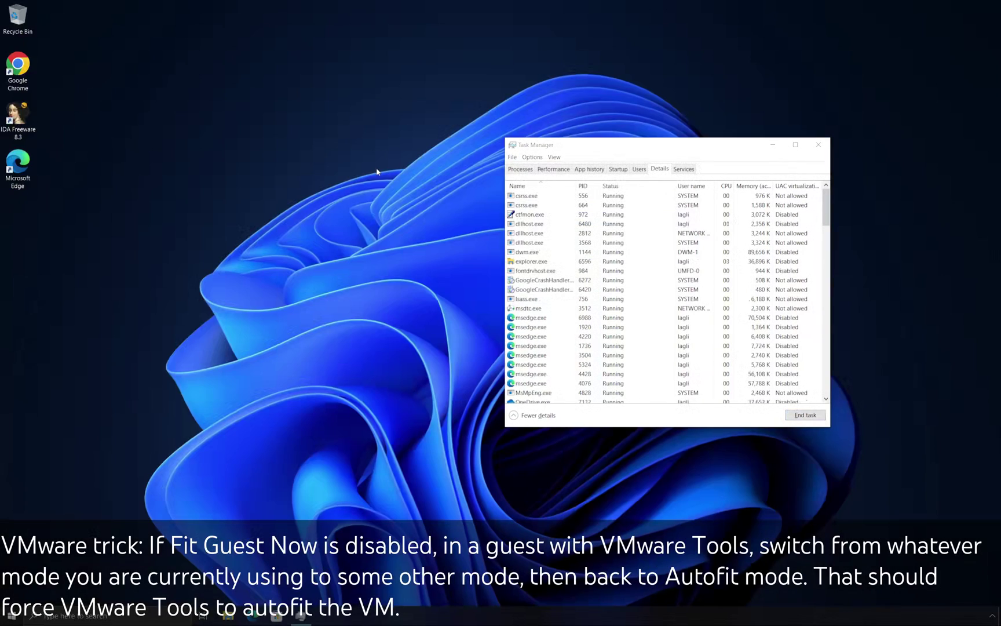
{"action": "left_click", "coordinate": [818, 145]}
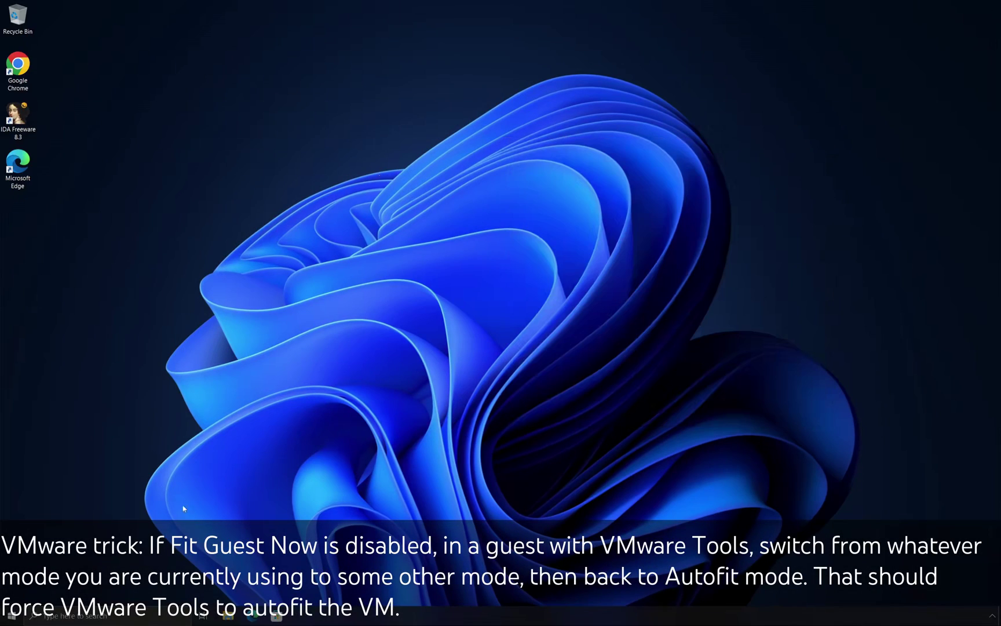
Close the File Explorer window showing This PC
{"action": "left_click", "coordinate": [227, 616]}
{"action": "right_click", "coordinate": [280, 289]}
{"action": "left_click", "coordinate": [324, 420]}
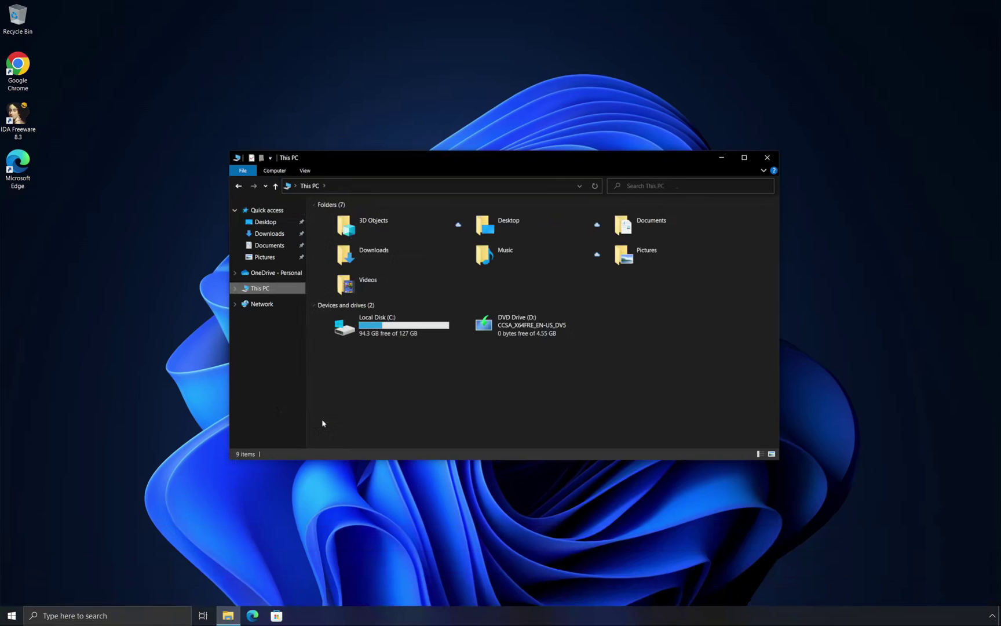
{"action": "left_click", "coordinate": [767, 157]}
Try the desktop background personalization settings and dismiss the missing-app error
{"action": "right_click", "coordinate": [765, 154]}
{"action": "left_click", "coordinate": [780, 334]}
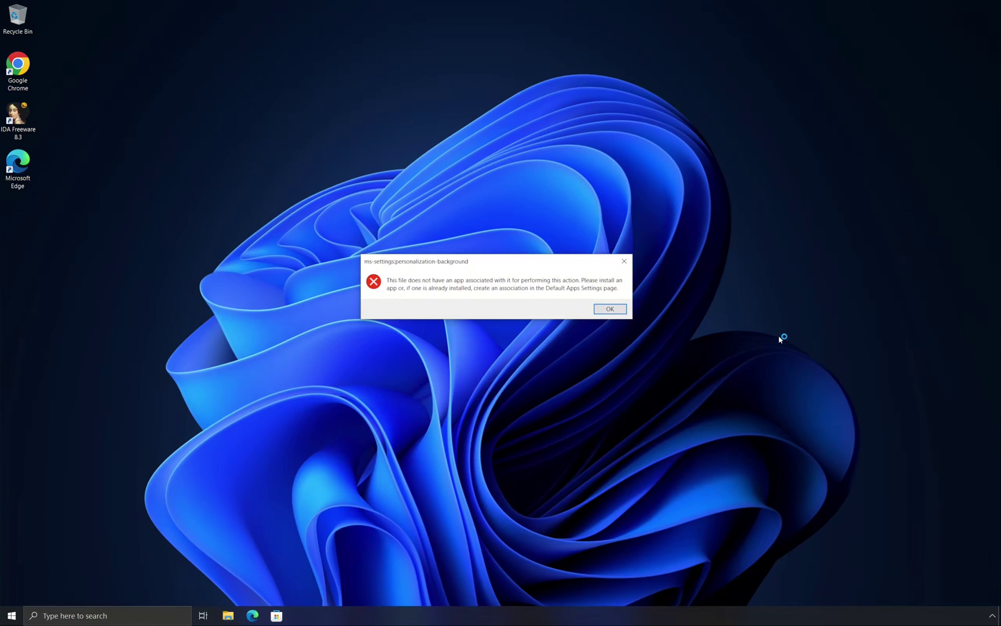
{"action": "left_click", "coordinate": [611, 312]}
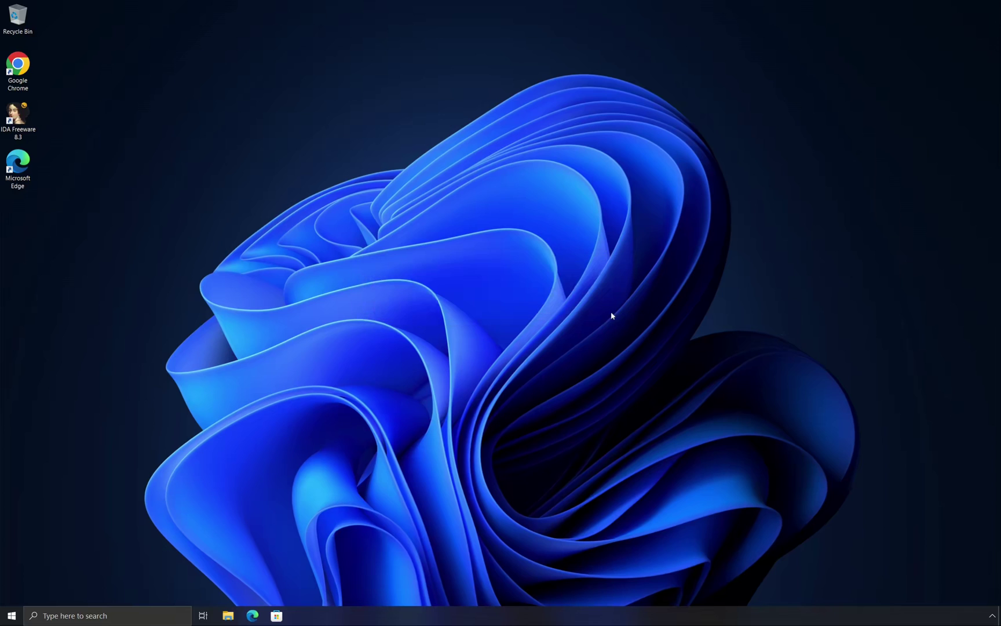
Launch Windows PowerShell (Admin) from the Start right-click menu and approve UAC
{"action": "right_click", "coordinate": [12, 615]}
{"action": "left_click", "coordinate": [41, 490]}
{"action": "left_click", "coordinate": [422, 372]}
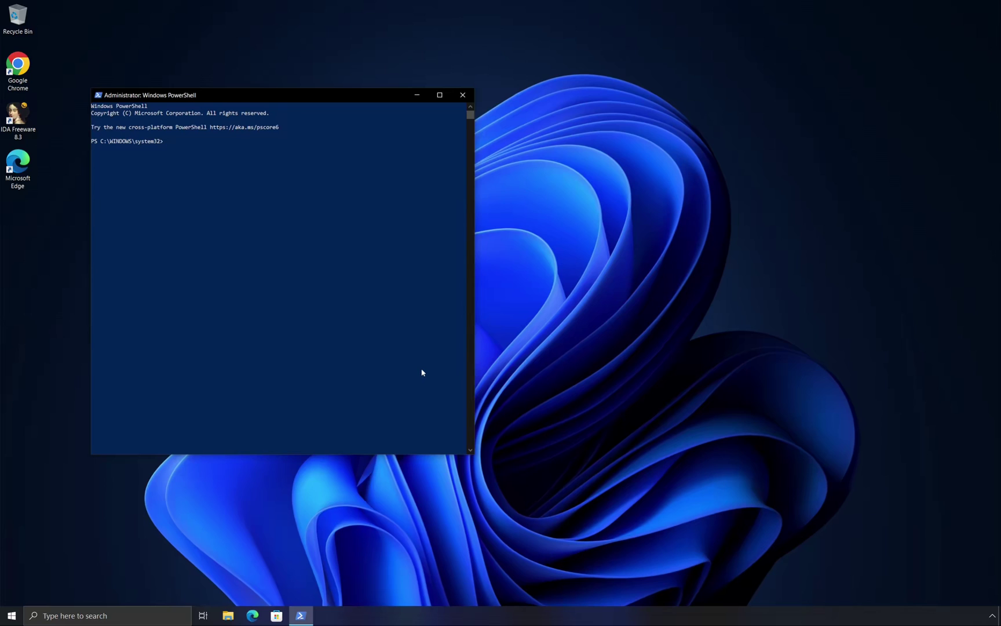
Run add-appxpackage -register C:\Windows\SystemApps\*\AppxManifest.xml -disabledevelopmentmode, then minimise PowerShell
{"action": "type", "text": "e"}
{"action": "key", "text": "Return"}
{"action": "key", "text": "ctrl+c"}
{"action": "key", "text": "Up"}
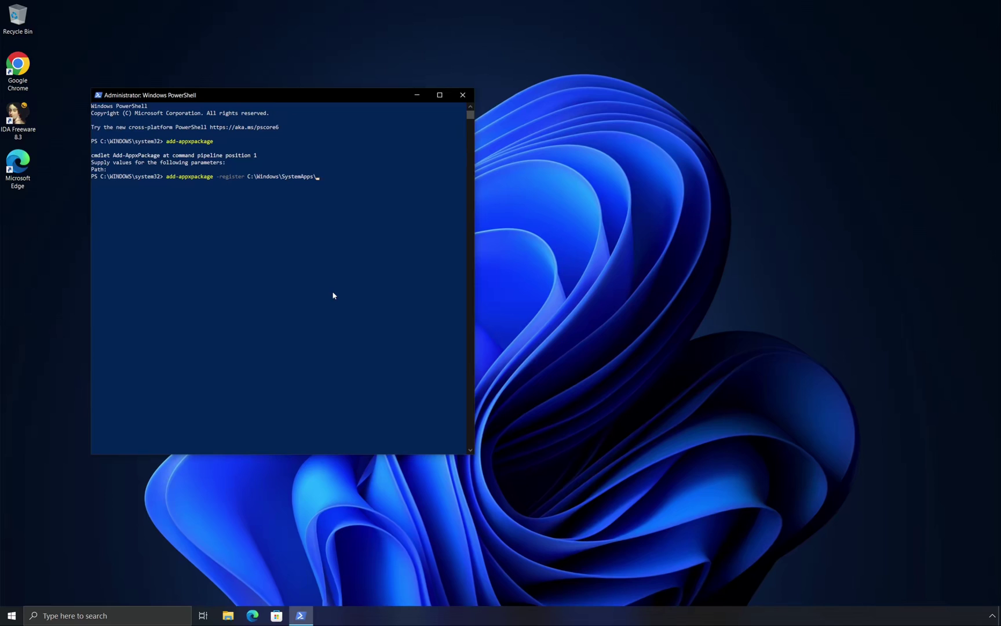
{"action": "type", "text": "xml"}
{"action": "key", "text": "Return"}
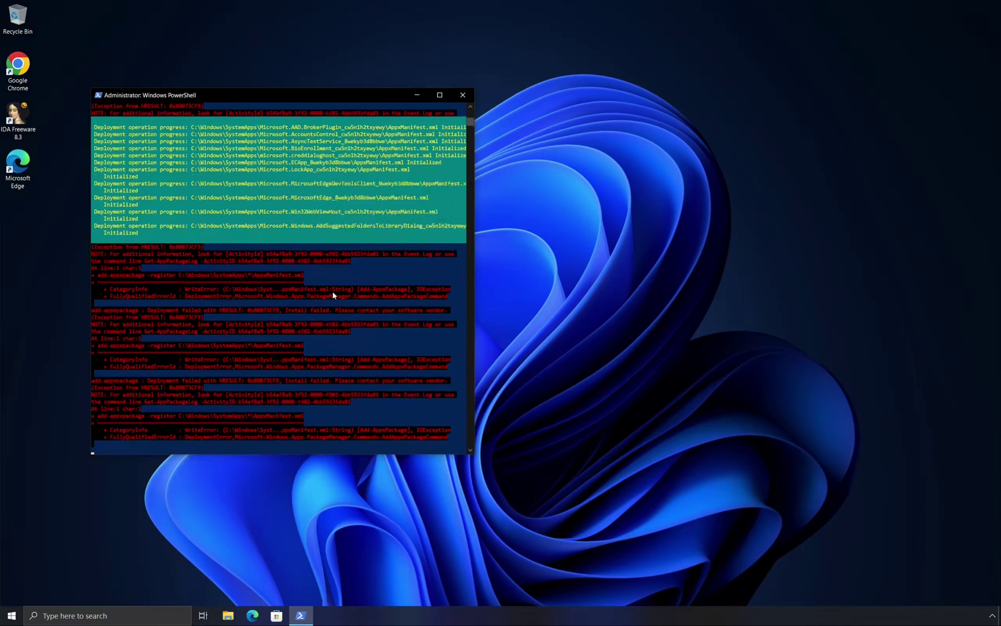
{"action": "key", "text": "Up"}
{"action": "type", "text": "-"}
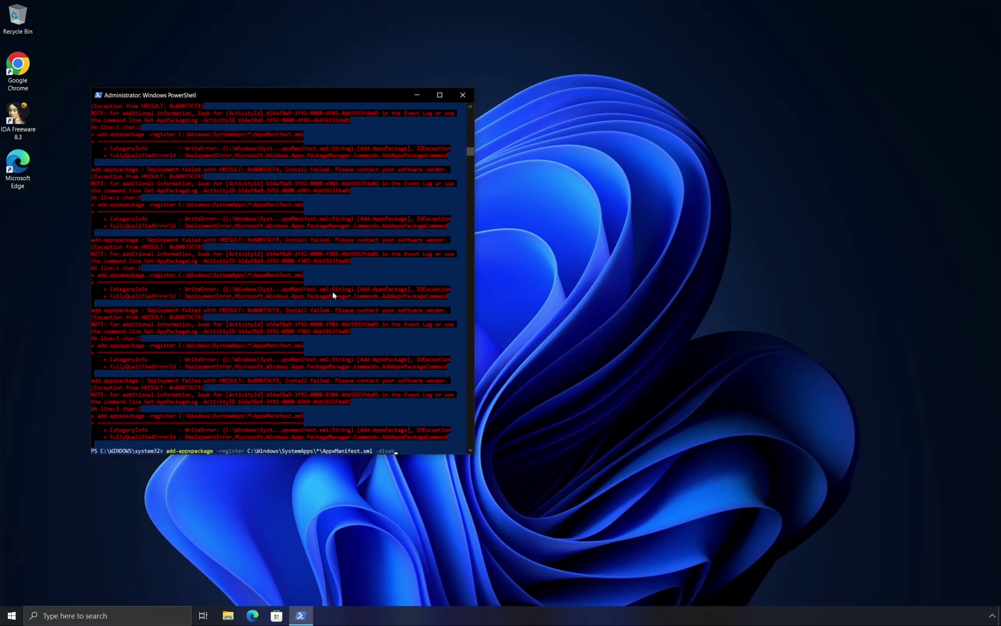
{"action": "type", "text": "disabledevelopmentmod"}
{"action": "key", "text": "Return"}
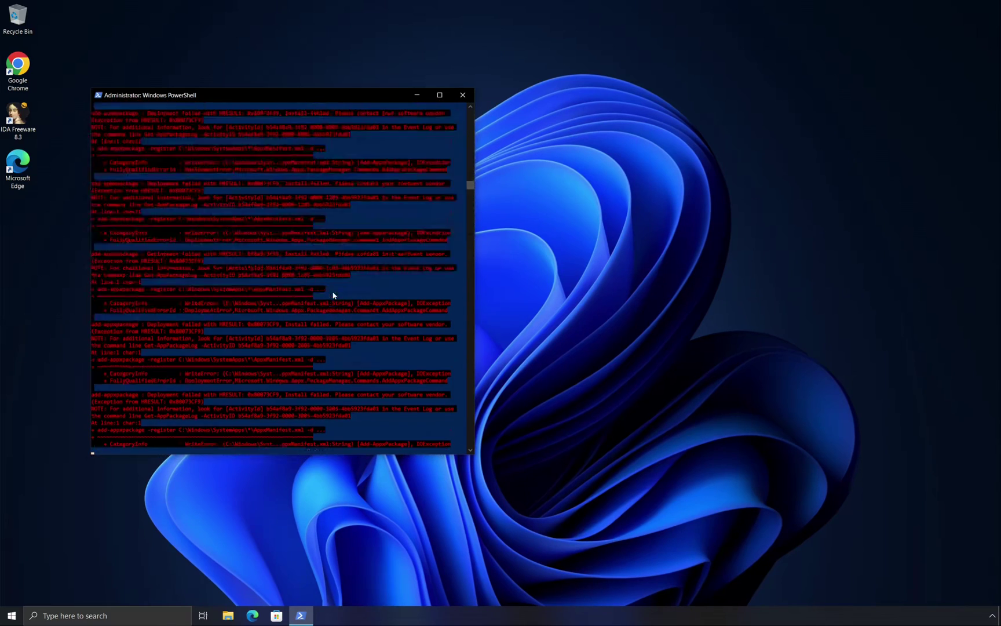
{"action": "left_click", "coordinate": [301, 616]}
Browse to C:\ProgramData\Microsoft\Windows and try opening AppRepository, which is denied
{"action": "left_click", "coordinate": [227, 615]}
{"action": "left_click", "coordinate": [429, 186]}
{"action": "type", "text": "C:\\"}
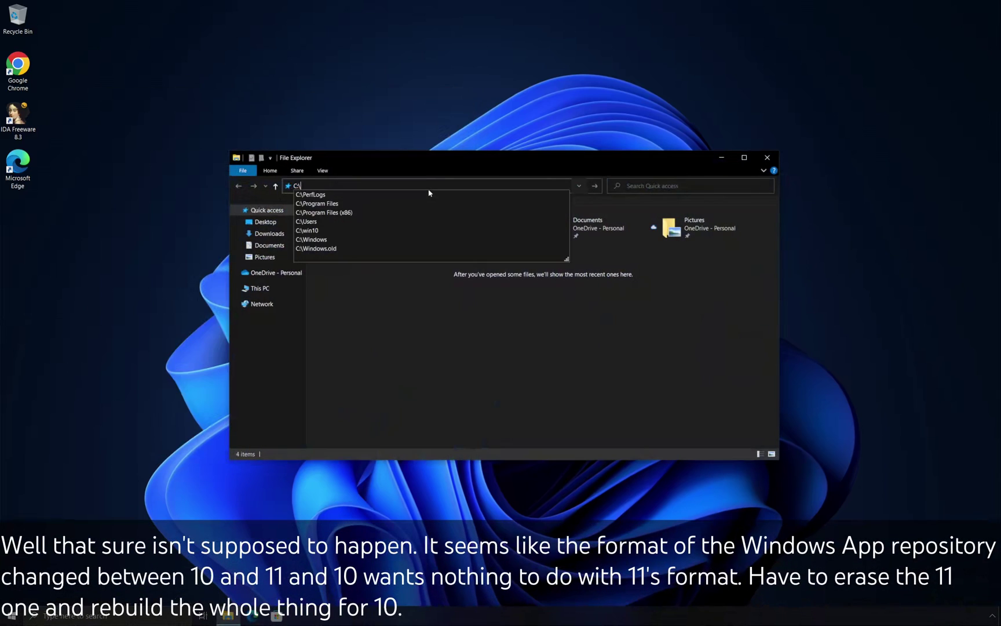
{"action": "type", "text": "ProgramData"}
{"action": "key", "text": "Return"}
{"action": "double_click", "coordinate": [342, 218]}
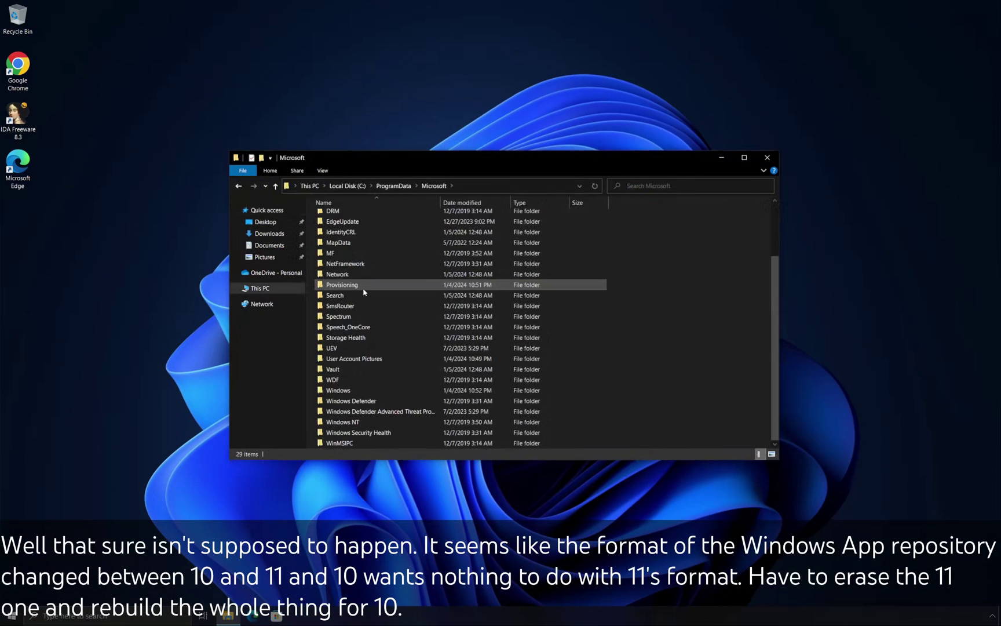
{"action": "double_click", "coordinate": [348, 391]}
{"action": "double_click", "coordinate": [346, 217]}
{"action": "left_click", "coordinate": [515, 322]}
{"action": "left_click", "coordinate": [555, 323]}
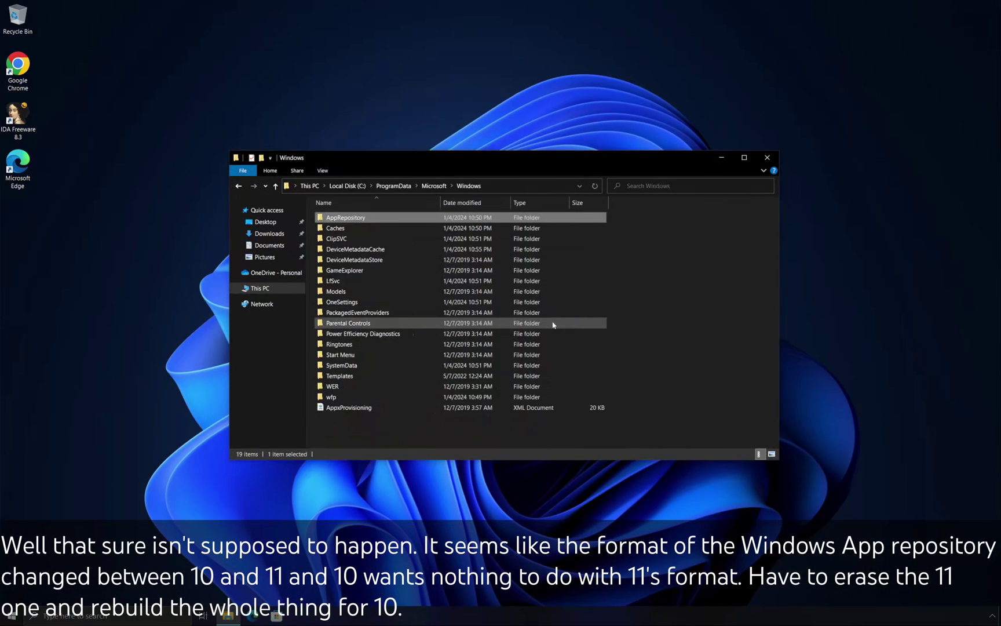
{"action": "left_click", "coordinate": [654, 317]}
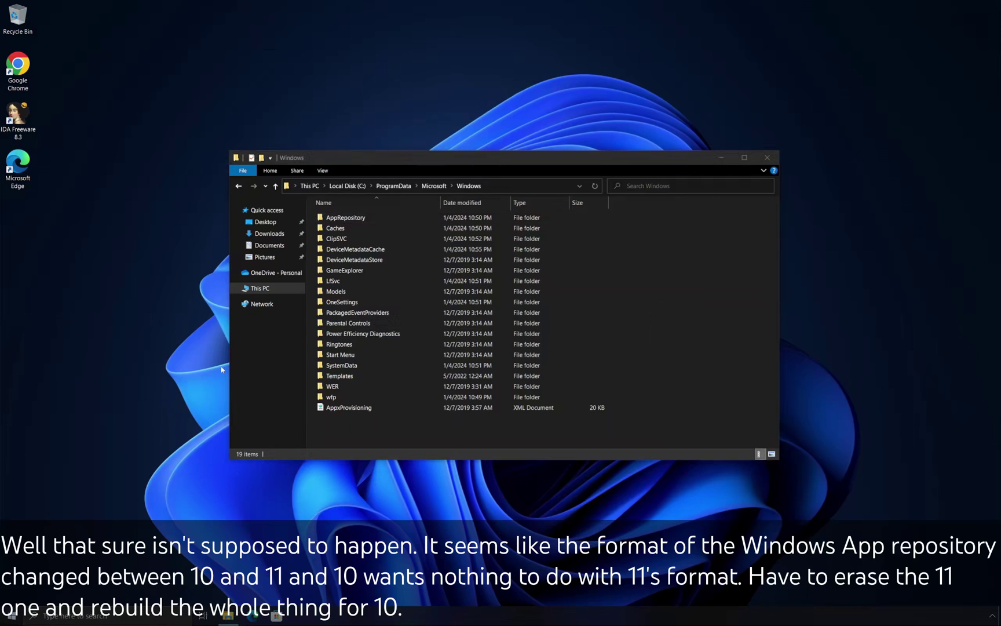
Change AppRepository's owner to the user's account in Advanced Security Settings and apply
{"action": "right_click", "coordinate": [345, 219]}
{"action": "left_click", "coordinate": [353, 451]}
{"action": "left_click", "coordinate": [432, 242]}
{"action": "left_click", "coordinate": [508, 404]}
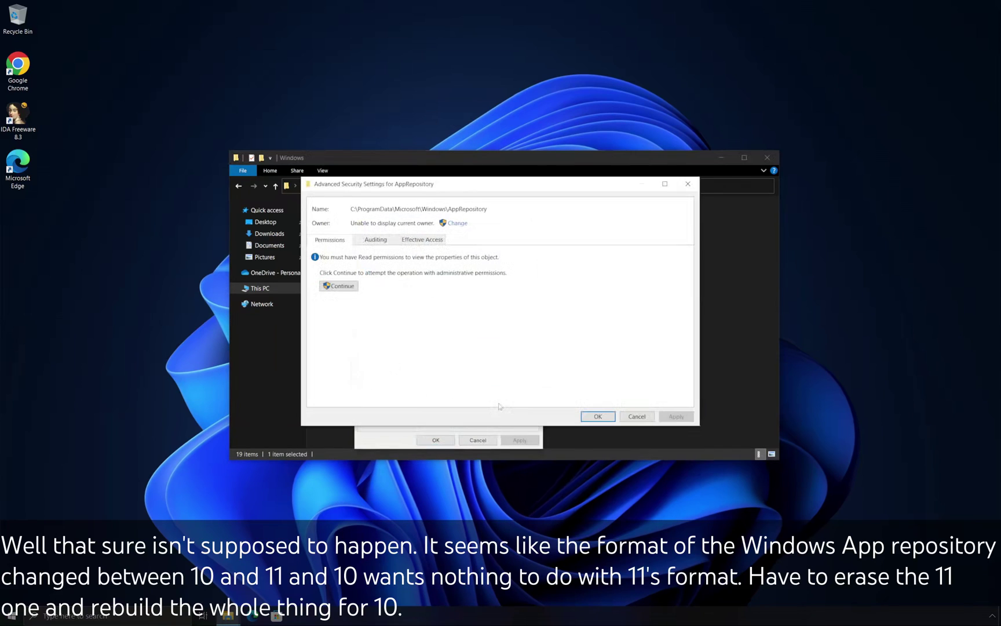
{"action": "left_click", "coordinate": [457, 222]}
{"action": "type", "text": "lagli"}
{"action": "key", "text": "Return"}
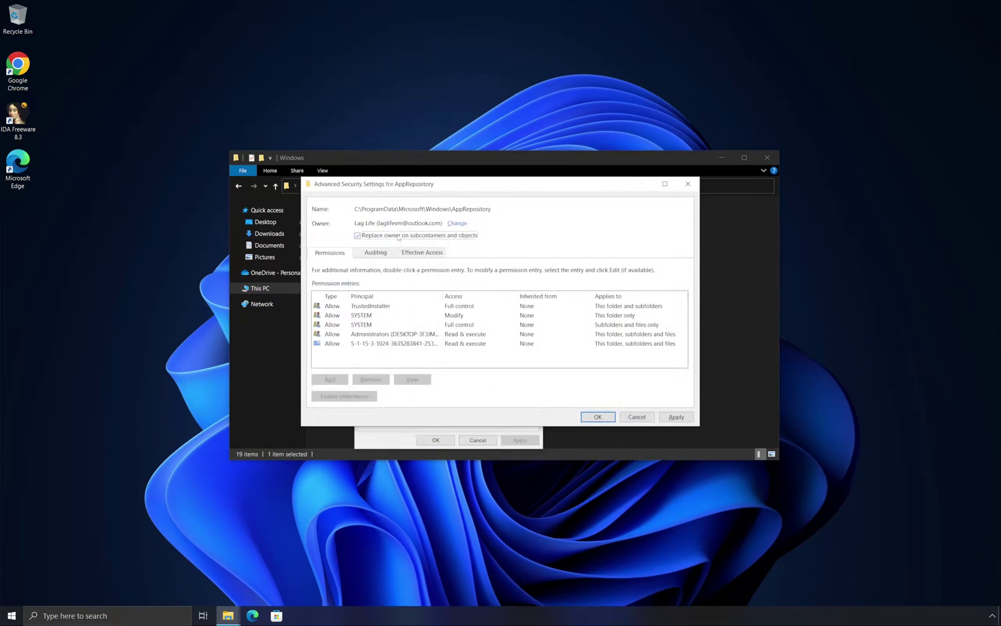
{"action": "left_click", "coordinate": [676, 417]}
{"action": "left_click", "coordinate": [581, 346]}
Add an Everyone permission entry with Full control to AppRepository and apply it
{"action": "left_click", "coordinate": [597, 417]}
{"action": "left_click", "coordinate": [508, 403]}
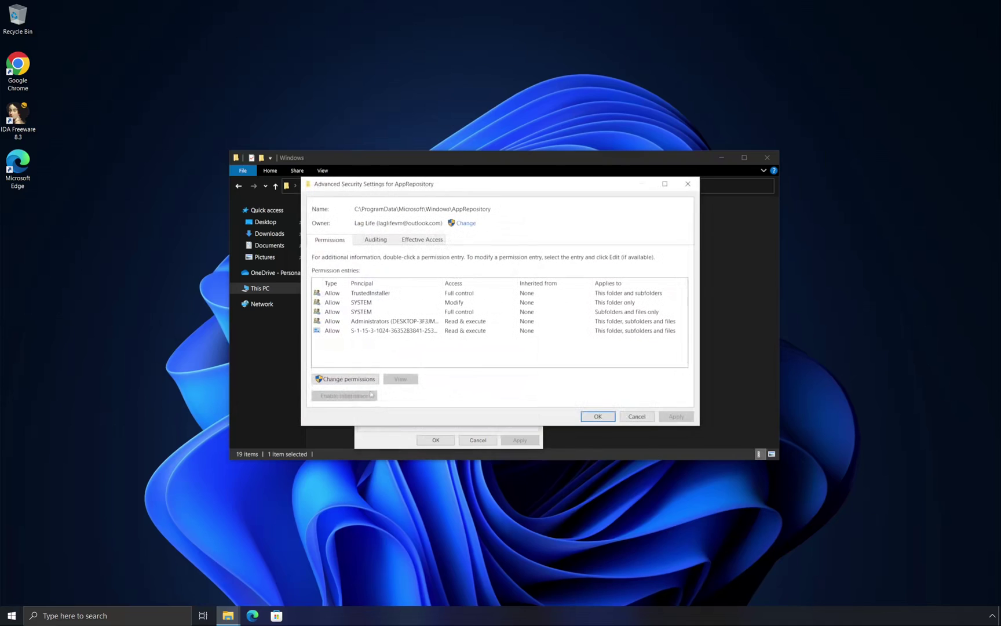
{"action": "left_click", "coordinate": [335, 377]}
{"action": "left_click", "coordinate": [330, 362]}
{"action": "left_click", "coordinate": [333, 192]}
{"action": "type", "text": "Everyone"}
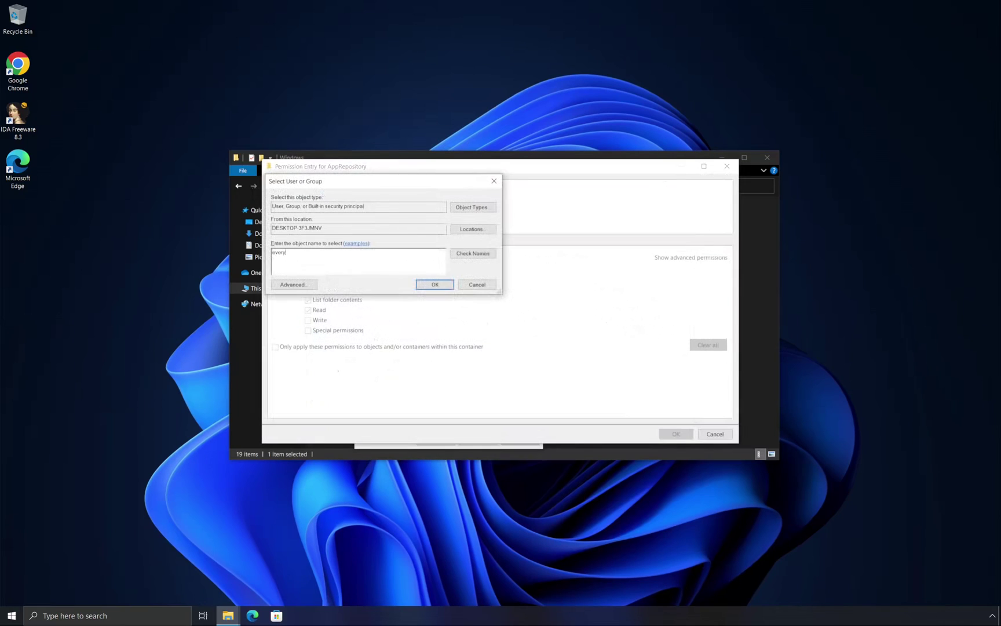
{"action": "key", "text": "Return"}
{"action": "left_click", "coordinate": [335, 269]}
{"action": "left_click", "coordinate": [676, 434]}
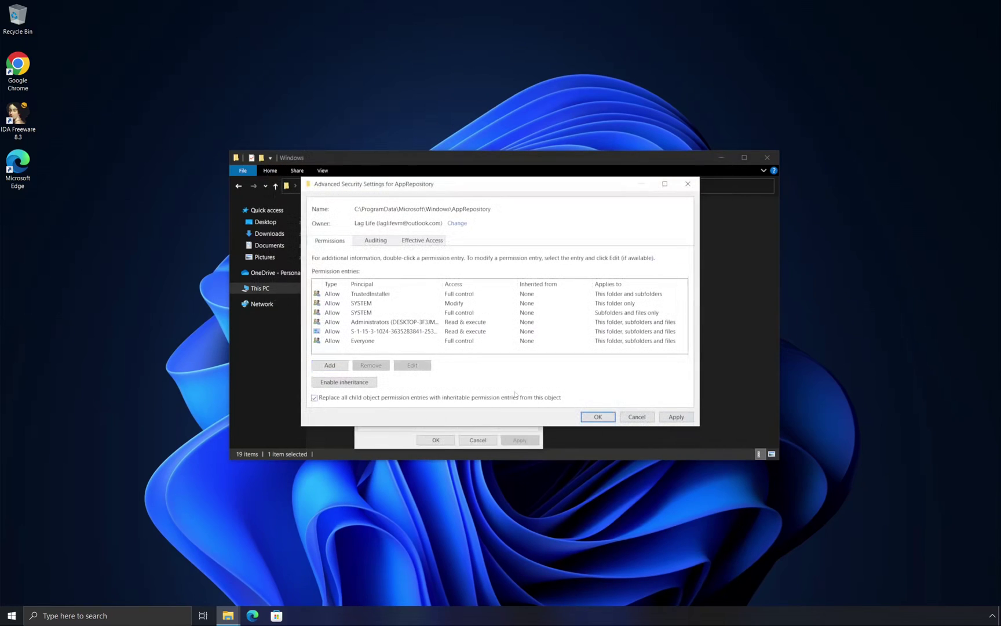
{"action": "left_click", "coordinate": [676, 417]}
{"action": "left_click", "coordinate": [533, 351]}
{"action": "left_click", "coordinate": [591, 416]}
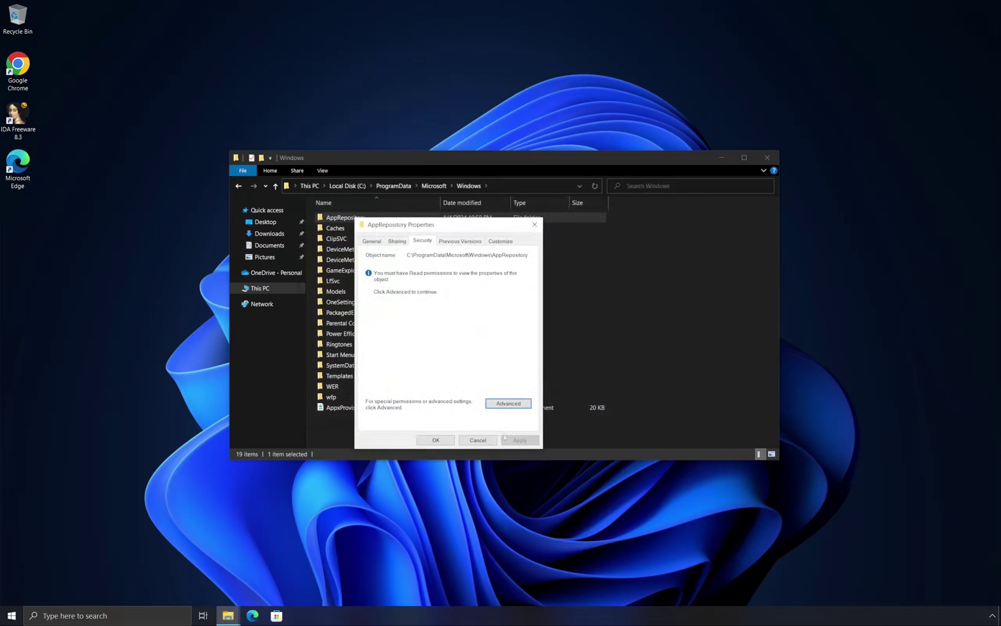
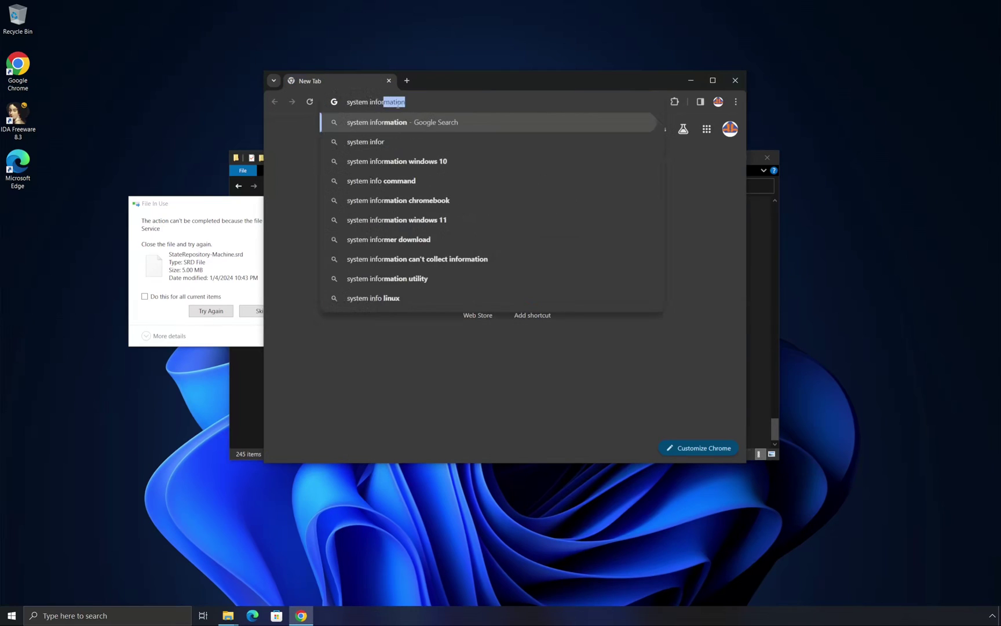
Find System Informer on SourceForge and download the nightly build setup file
{"action": "key", "text": "Return"}
{"action": "left_click", "coordinate": [351, 236]}
{"action": "left_click", "coordinate": [462, 271]}
{"action": "left_click", "coordinate": [603, 224]}
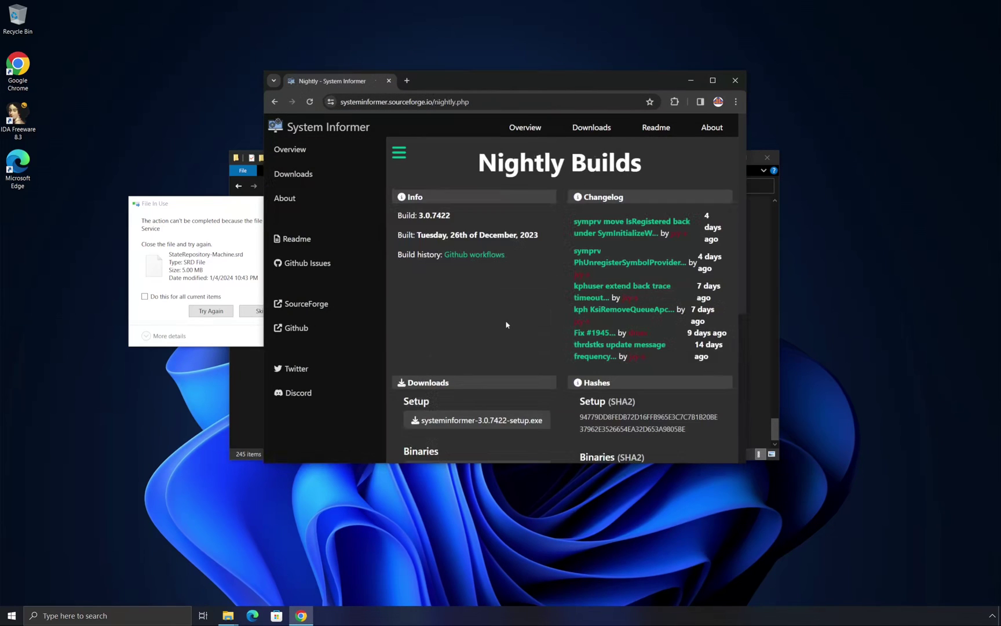
{"action": "left_click", "coordinate": [479, 420]}
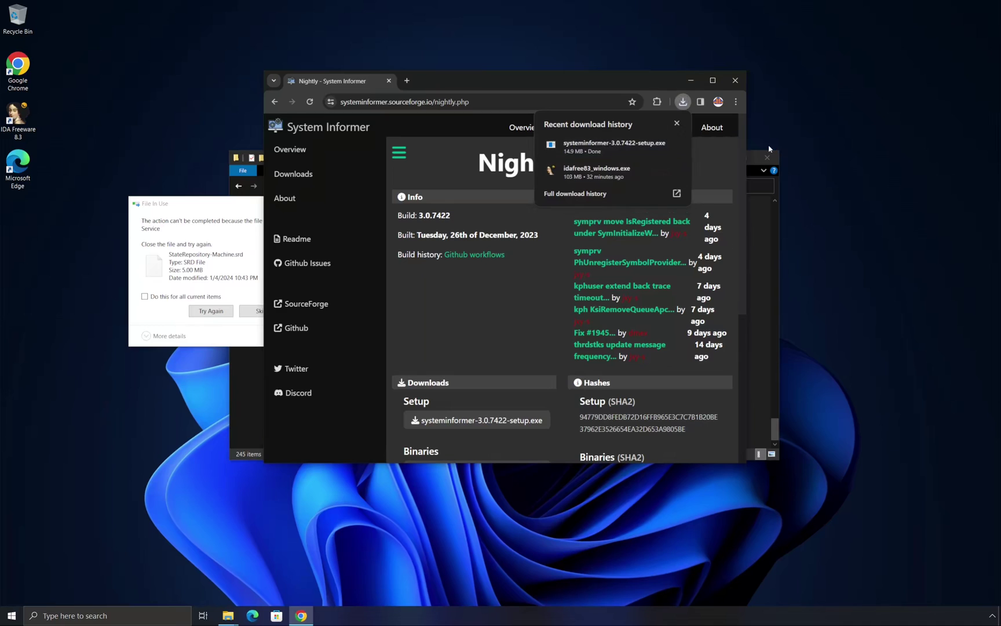
Install System Informer 3.0.7422 from the setup file, approving UAC, and launch it
{"action": "left_click", "coordinate": [582, 145]}
{"action": "left_click", "coordinate": [540, 331]}
{"action": "left_click", "coordinate": [460, 383]}
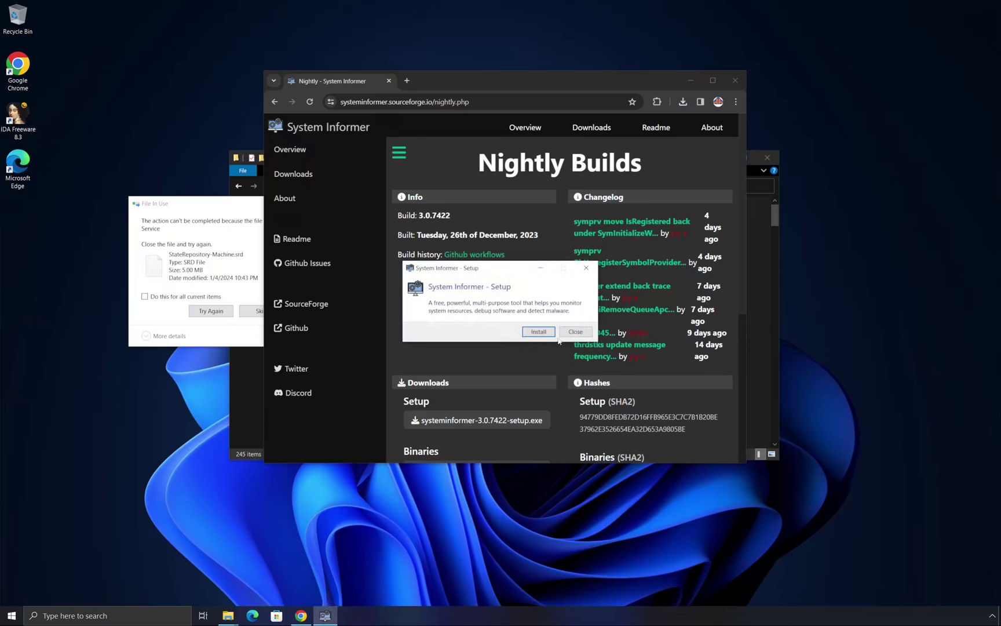
{"action": "left_click", "coordinate": [734, 81]}
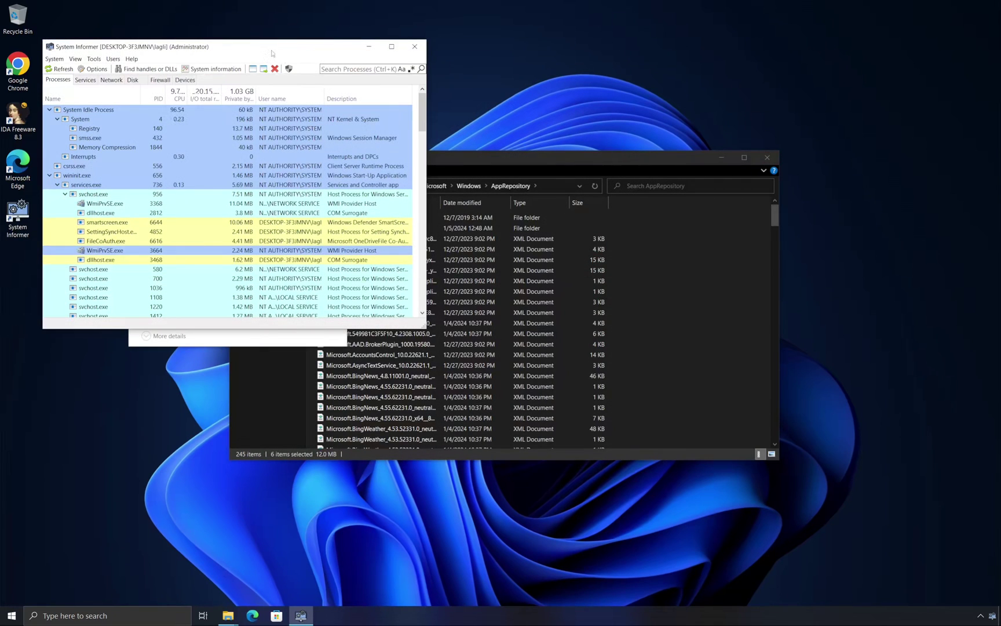
Filter System Informer's Services list for 'state' and try stopping StateRepository
{"action": "left_click_drag", "start_coordinate": [260, 51], "coordinate": [616, 153]}
{"action": "left_click", "coordinate": [445, 184]}
{"action": "key", "text": "ctrl+k"}
{"action": "type", "text": "state"}
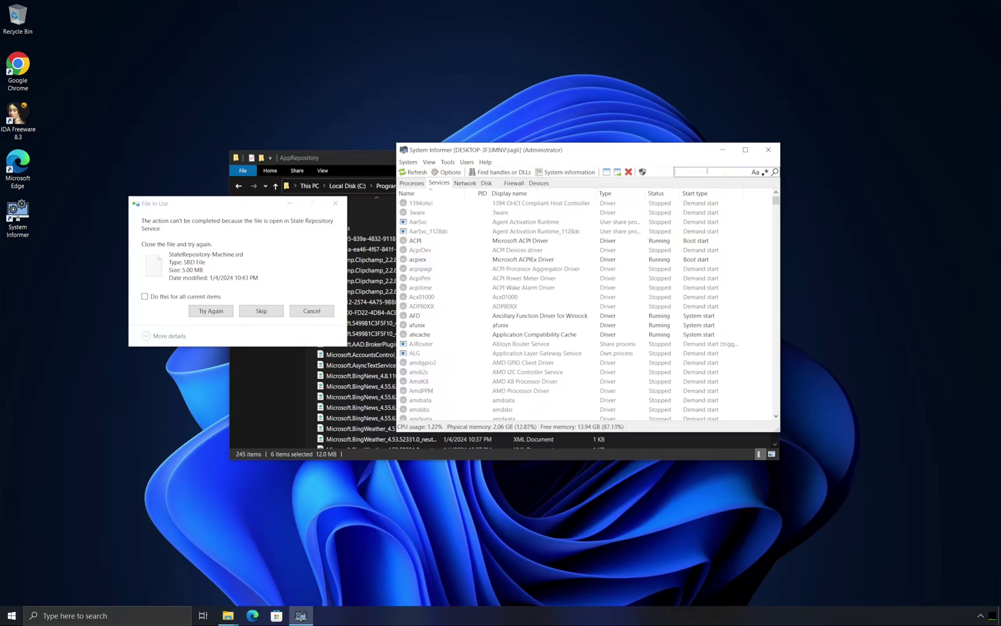
{"action": "right_click", "coordinate": [527, 206]}
{"action": "left_click", "coordinate": [547, 220]}
{"action": "left_click", "coordinate": [649, 302]}
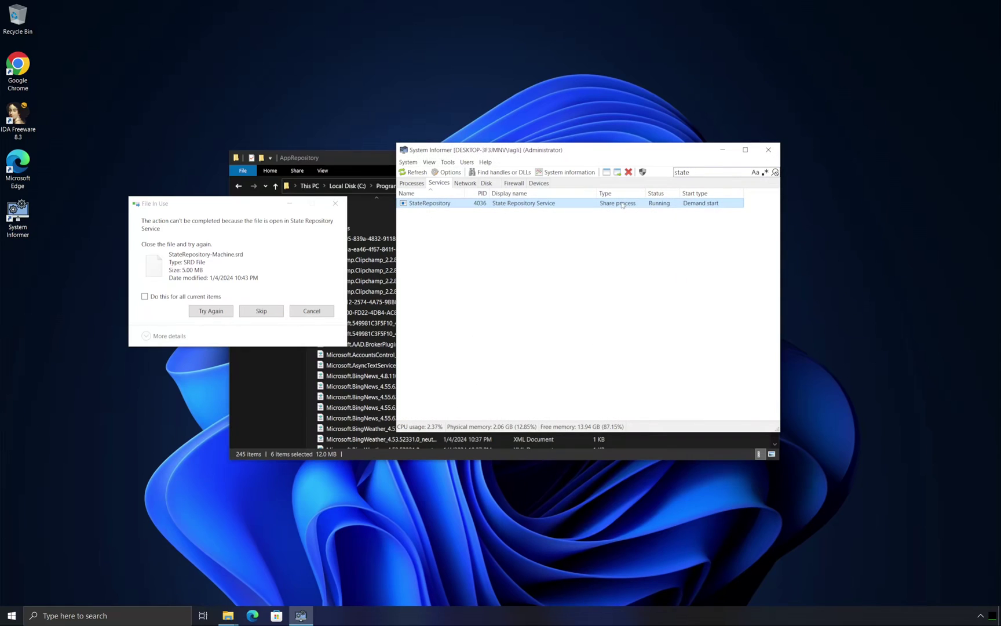
Inspect the StateRepository service's properties and the services depending on it
{"action": "right_click", "coordinate": [622, 204]}
{"action": "left_click", "coordinate": [649, 281]}
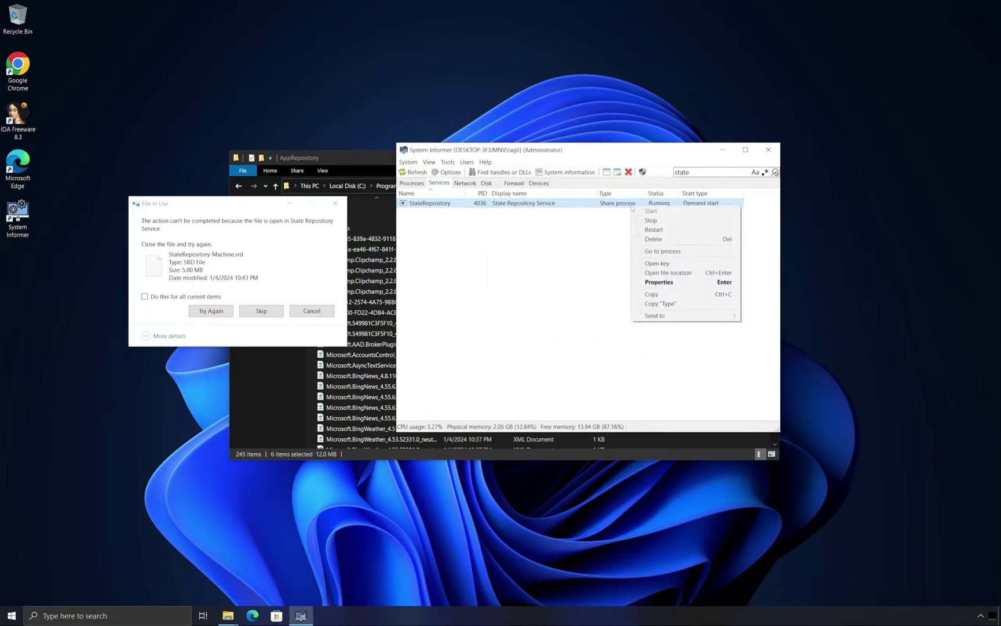
{"action": "left_click", "coordinate": [649, 281]}
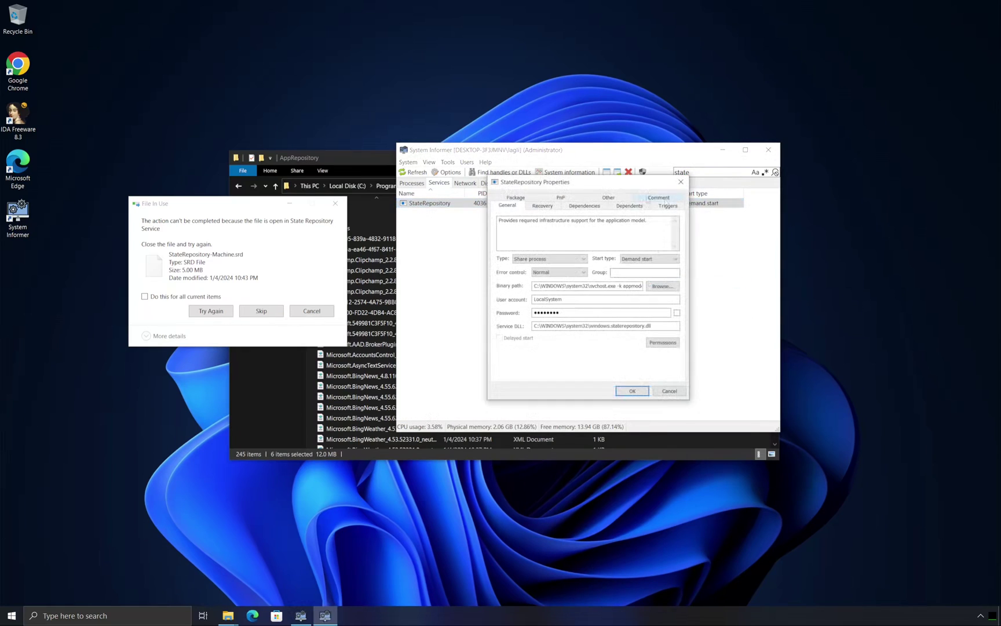
{"action": "left_click", "coordinate": [630, 205]}
{"action": "left_click", "coordinate": [681, 181]}
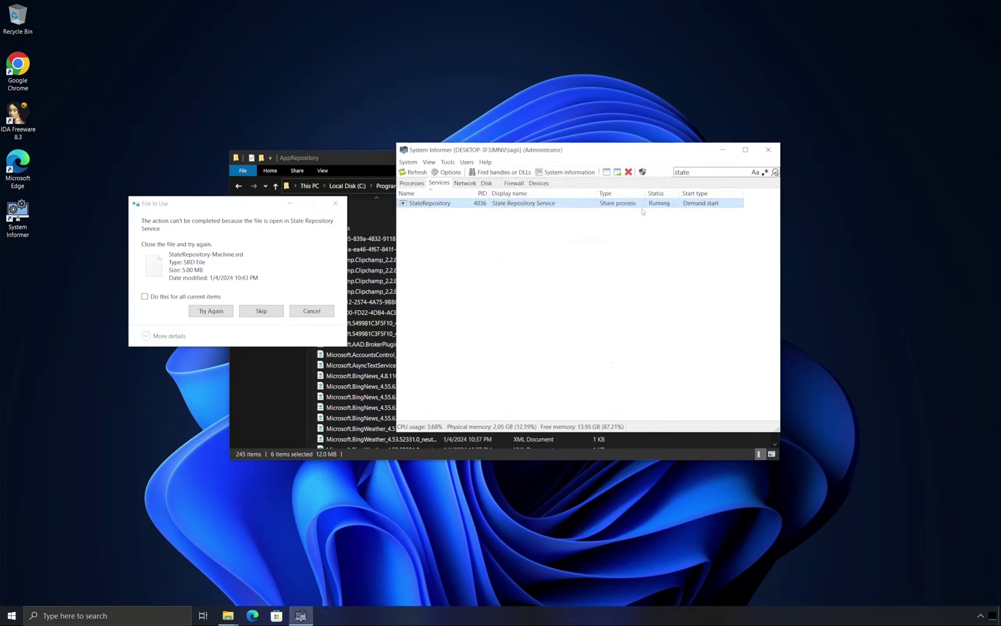
Restart StateRepository, skip all locked files, then close System Informer and File Explorer
{"action": "right_click", "coordinate": [643, 204]}
{"action": "left_click", "coordinate": [661, 244]}
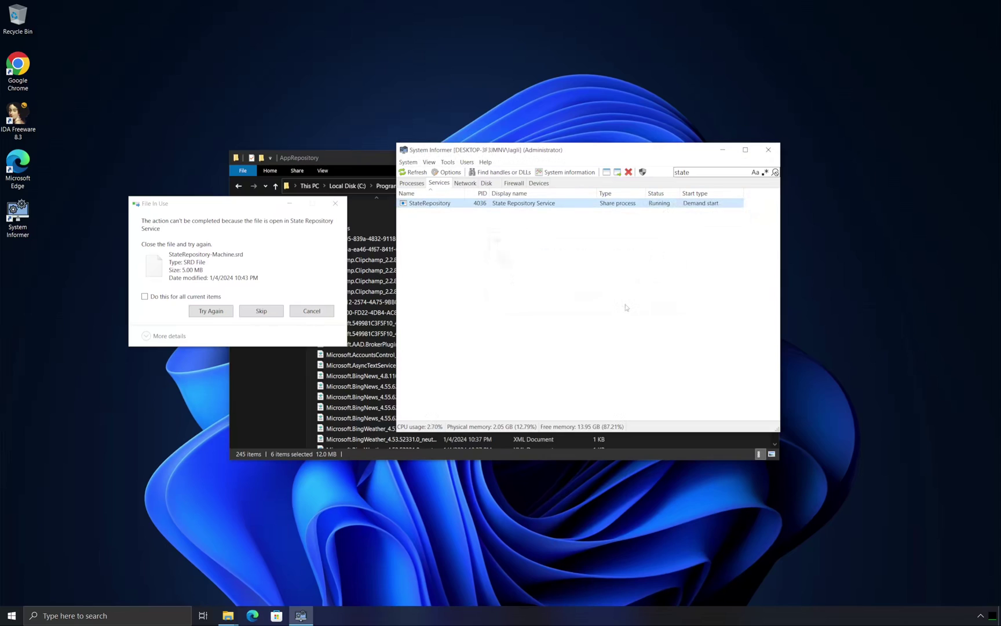
{"action": "left_click", "coordinate": [262, 311]}
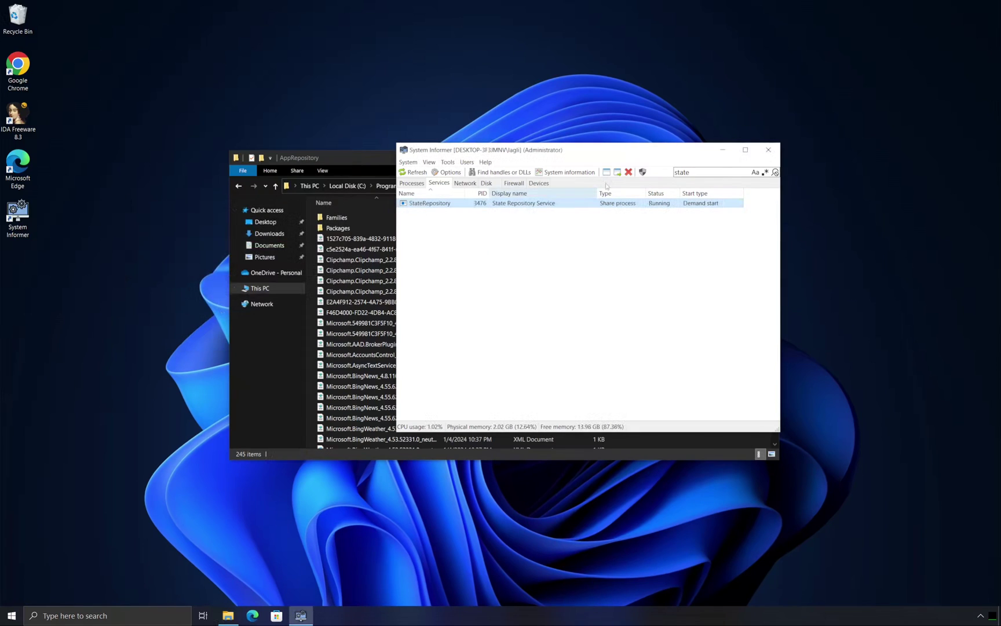
{"action": "left_click", "coordinate": [774, 149]}
{"action": "left_click", "coordinate": [775, 152]}
In an admin PowerShell, re-register SystemApps\*\AppxManifest.xml with -disabledevelopmentmode
{"action": "right_click", "coordinate": [12, 619]}
{"action": "left_click", "coordinate": [90, 486]}
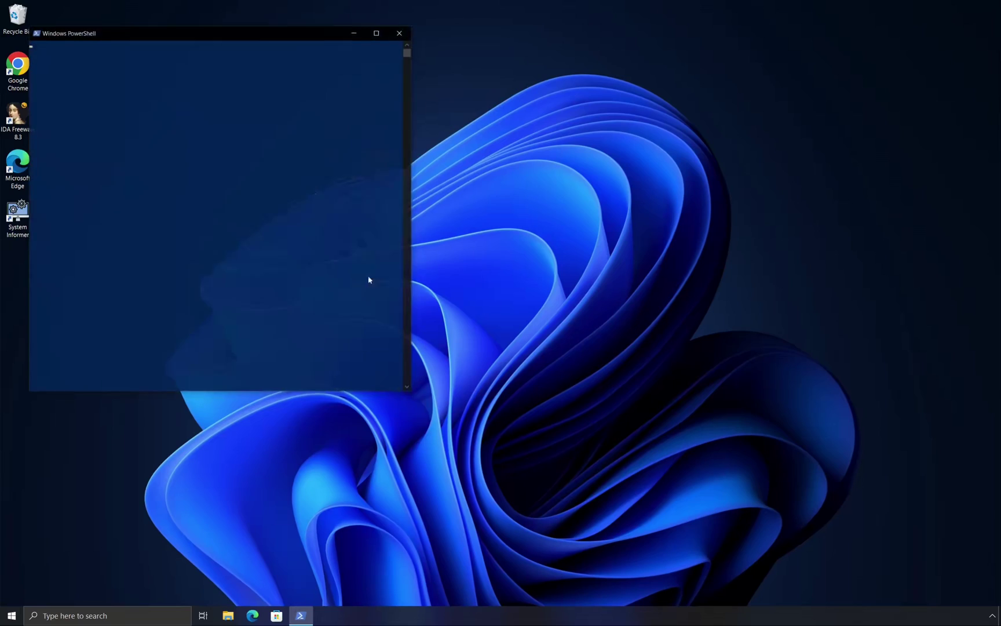
{"action": "type", "text": "ad"}
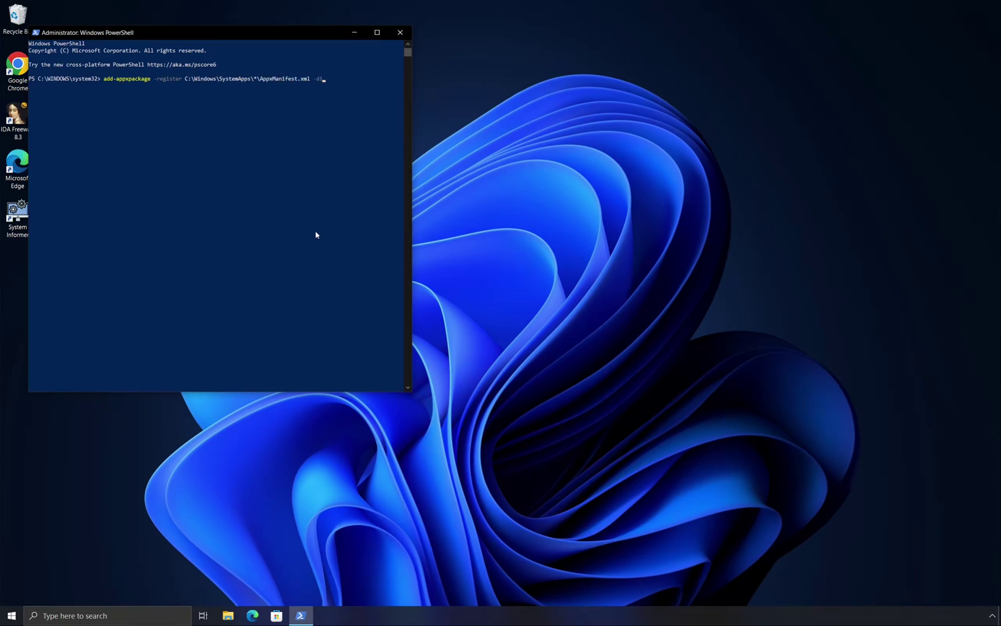
{"action": "type", "text": "opmentmode"}
{"action": "key", "text": "Return"}
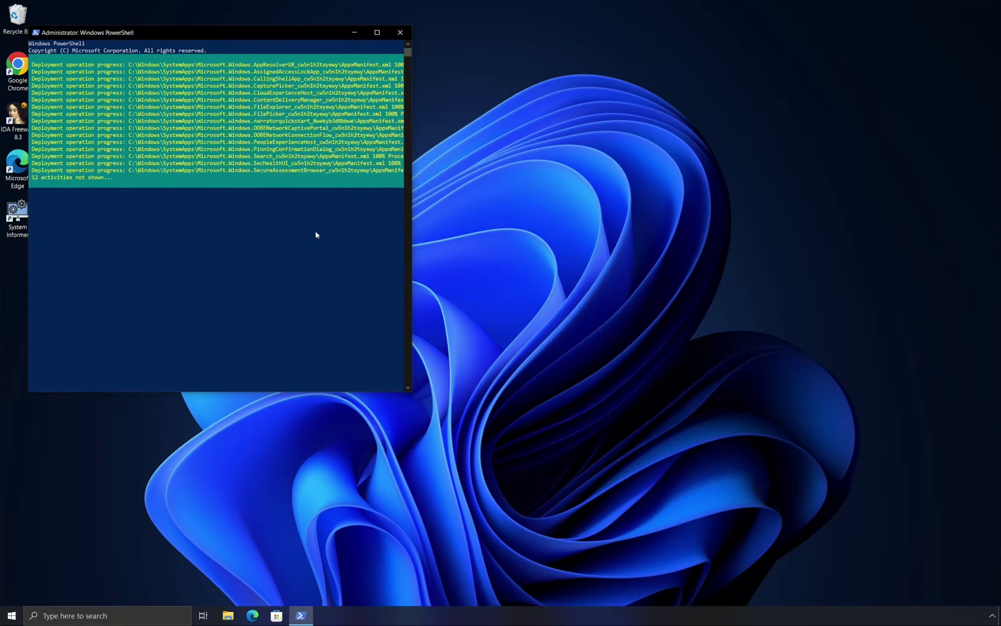
Browse the Start menu's app list to check the apps after re-registration
{"action": "left_click", "coordinate": [11, 616]}
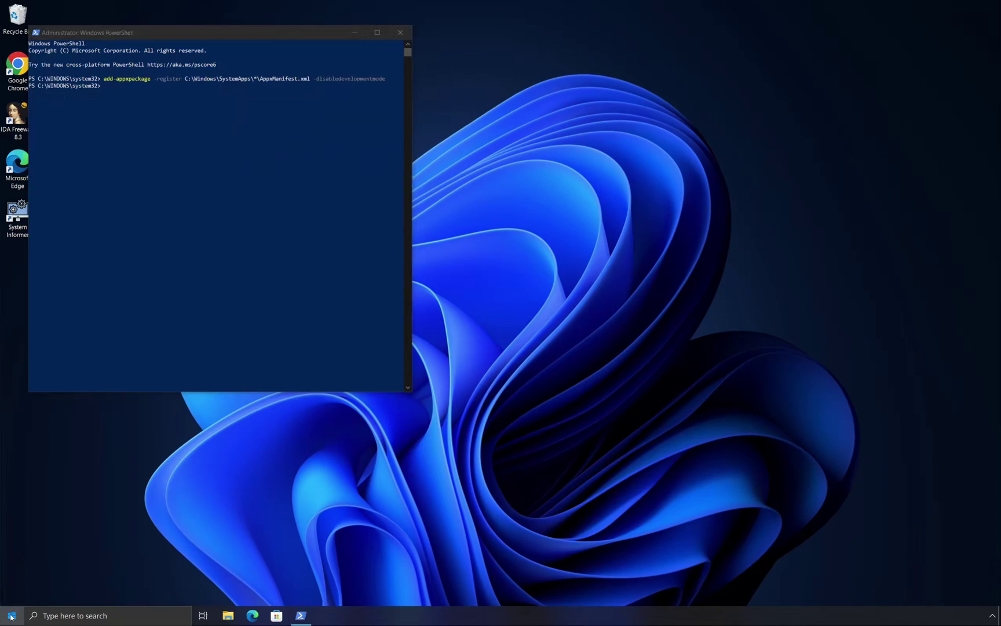
{"action": "scroll", "coordinate": [70, 499], "scroll_direction": "down", "scroll_amount": 2}
{"action": "scroll", "coordinate": [87, 481], "scroll_direction": "up", "scroll_amount": 3}
{"action": "left_click", "coordinate": [559, 331]}
Re-register the ImmersiveControlPanel package, then open Personalize from the desktop to test Settings
{"action": "left_click", "coordinate": [359, 115]}
{"action": "key", "text": "Up"}
{"action": "key", "text": "Left"}
{"action": "key", "text": "Left"}
{"action": "key", "text": "Left"}
{"action": "key", "text": "Left"}
{"action": "key", "text": "Left"}
{"action": "key", "text": "Left"}
{"action": "key", "text": "Left"}
{"action": "key", "text": "Left"}
{"action": "key", "text": "Left"}
{"action": "key", "text": "Left"}
{"action": "key", "text": "Left"}
{"action": "key", "text": "Left"}
{"action": "key", "text": "BackSpace"}
{"action": "key", "text": "BackSpace"}
{"action": "key", "text": "BackSpace"}
{"action": "key", "text": "BackSpace"}
{"action": "key", "text": "BackSpace"}
{"action": "key", "text": "BackSpace"}
{"action": "key", "text": "BackSpace"}
{"action": "key", "text": "BackSpace"}
{"action": "key", "text": "BackSpace"}
{"action": "key", "text": "BackSpace"}
{"action": "key", "text": "BackSpace"}
{"action": "key", "text": "BackSpace"}
{"action": "key", "text": "BackSpace"}
{"action": "type", "text": "ImmersiveCont"}
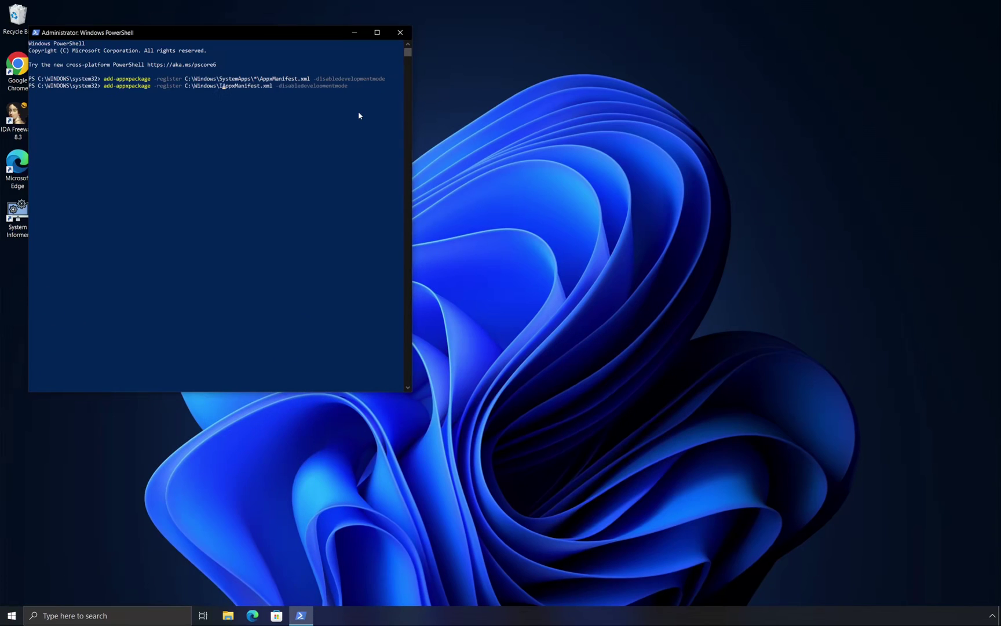
{"action": "type", "text": "rolPanel\\"}
{"action": "key", "text": "Return"}
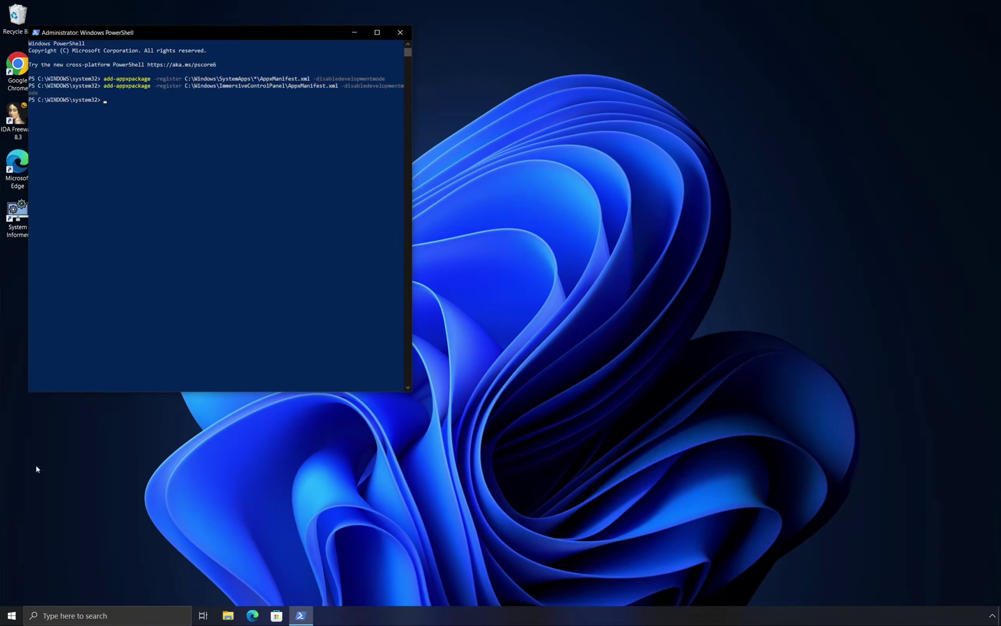
{"action": "right_click", "coordinate": [588, 317]}
{"action": "left_click", "coordinate": [603, 504]}
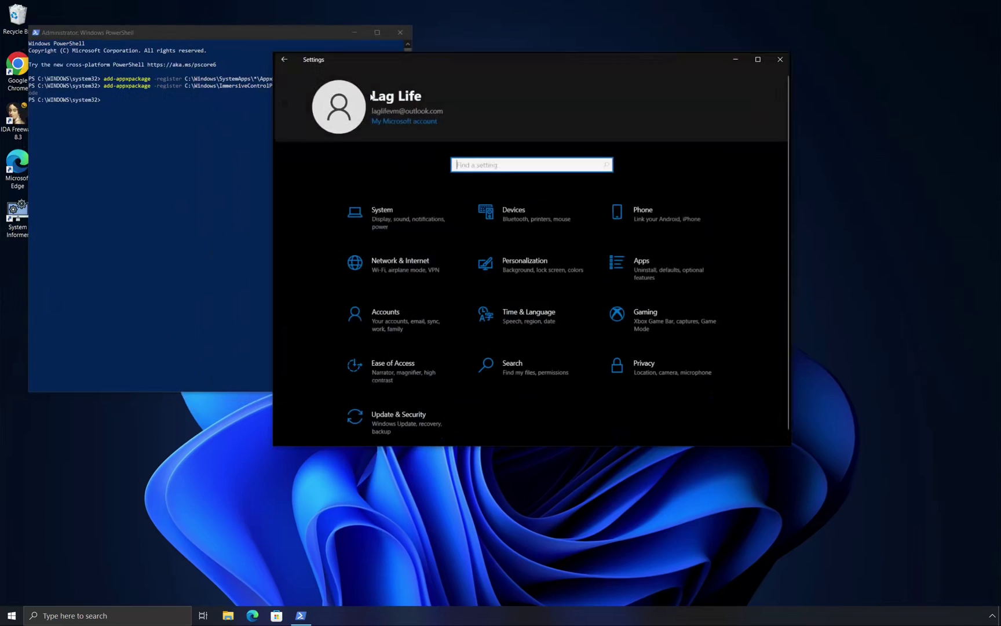
Review the Windows 10 Pro 22H2 specs under System > About, then close Settings
{"action": "left_click", "coordinate": [359, 210]}
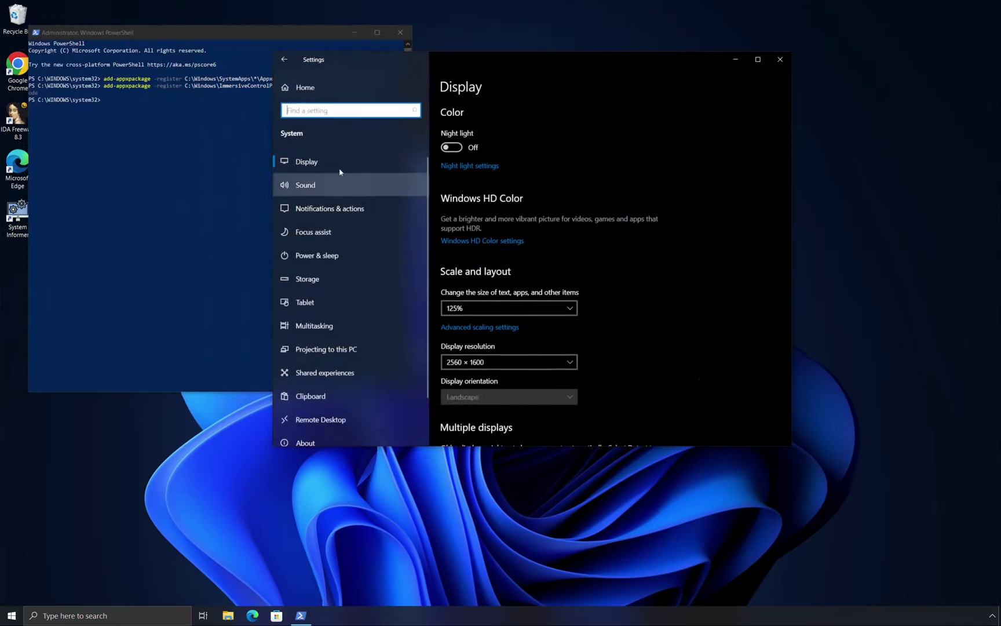
{"action": "scroll", "coordinate": [348, 290], "scroll_direction": "down", "scroll_amount": 2}
{"action": "left_click", "coordinate": [305, 393]}
{"action": "scroll", "coordinate": [543, 282], "scroll_direction": "down", "scroll_amount": 5}
{"action": "scroll", "coordinate": [543, 286], "scroll_direction": "up", "scroll_amount": 5}
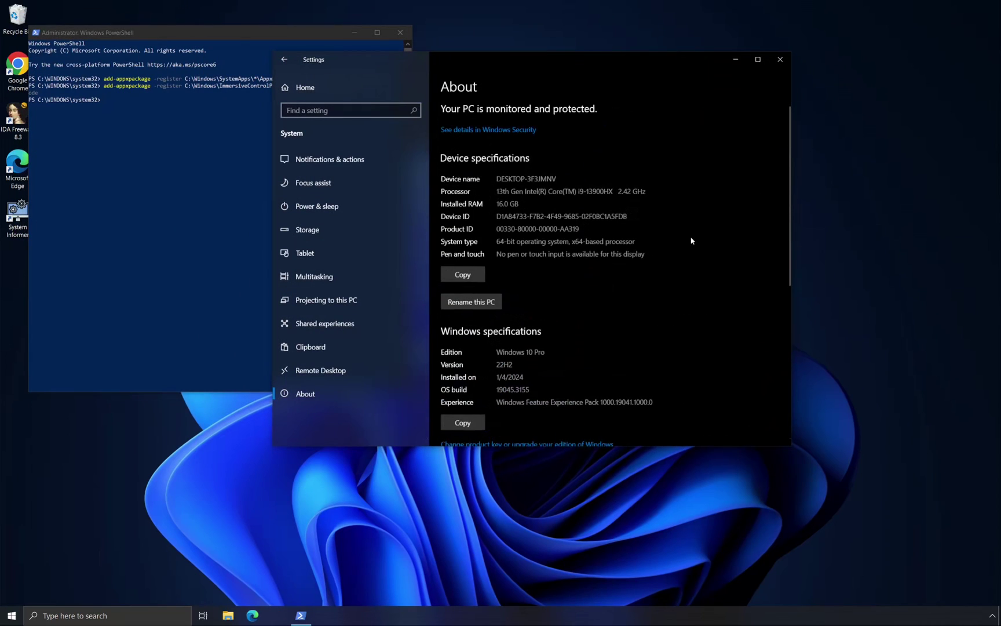
{"action": "left_click", "coordinate": [773, 64]}
Run winver to check the Windows version, then recall the previous PowerShell command
{"action": "key", "text": "super+r"}
{"action": "type", "text": "winver"}
{"action": "key", "text": "Return"}
{"action": "key", "text": "Return"}
{"action": "key", "text": "Up"}
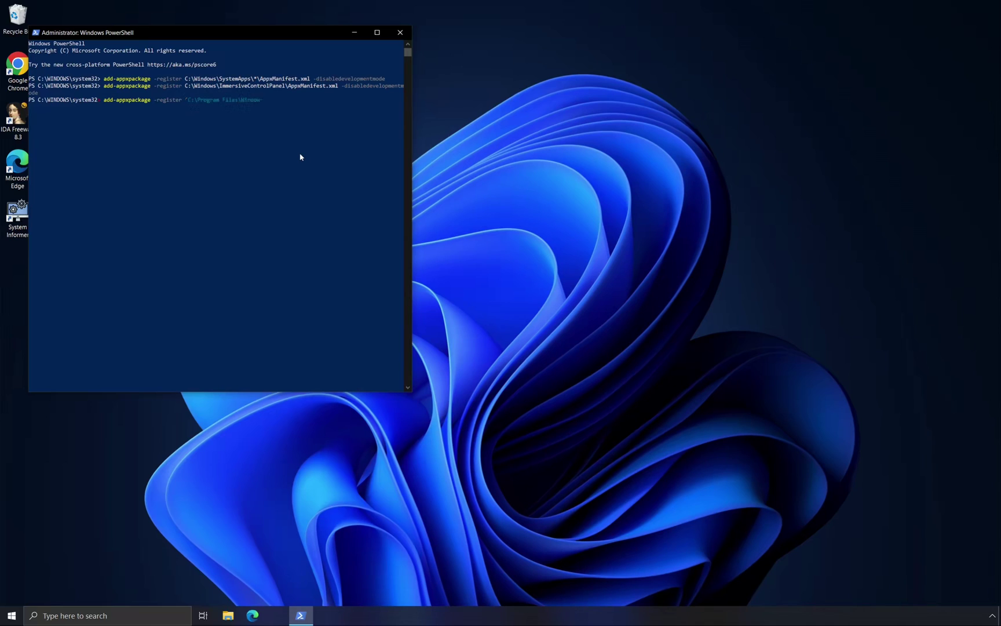
Re-register all Program Files\WindowsApps packages with -disabledevelopmentmode and check the Start app list meanwhile
{"action": "key", "text": "Return"}
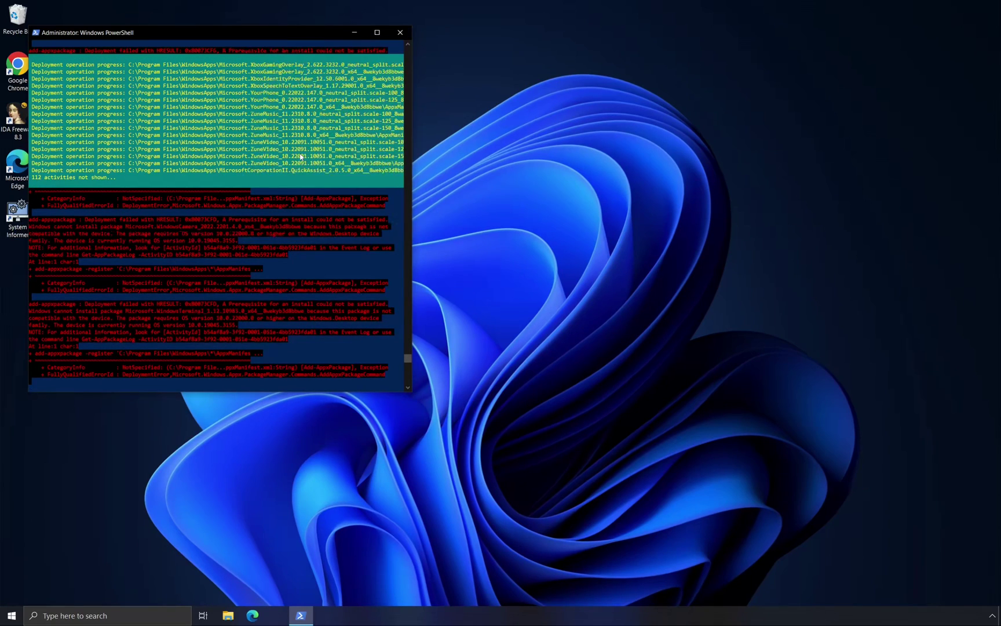
{"action": "key", "text": "super"}
{"action": "scroll", "coordinate": [93, 485], "scroll_direction": "down", "scroll_amount": 10}
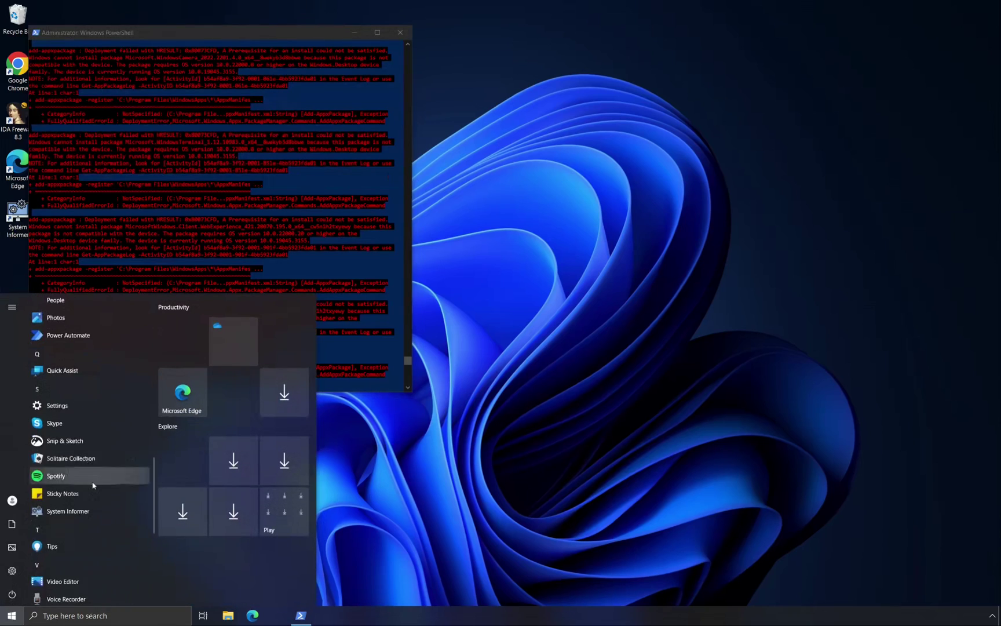
{"action": "scroll", "coordinate": [93, 486], "scroll_direction": "up", "scroll_amount": 5}
{"action": "left_click", "coordinate": [265, 250]}
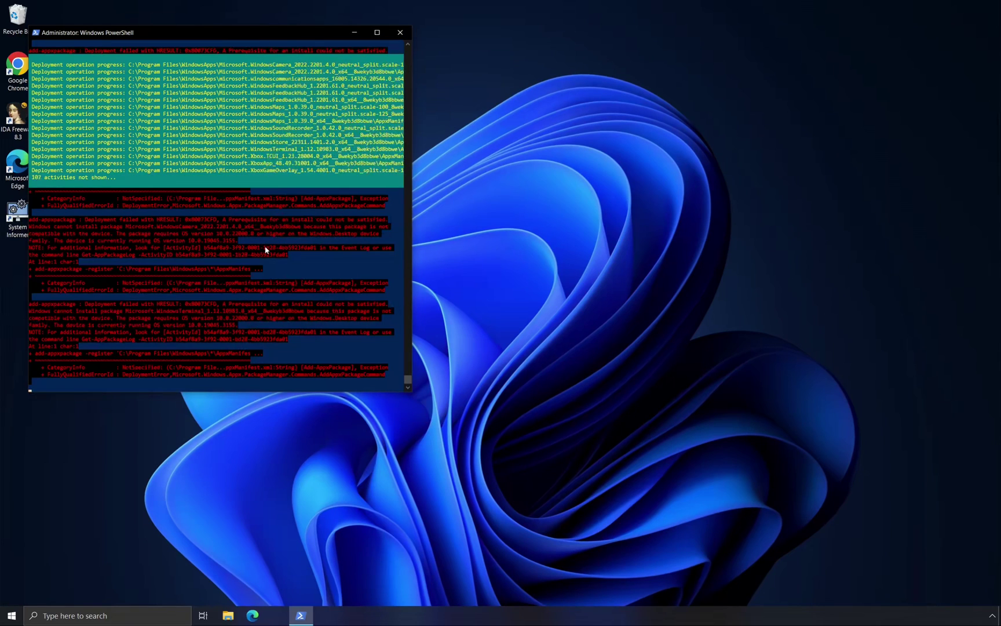
Launch Microsoft Store from Start, confirm its Home page loads, then close it
{"action": "left_click", "coordinate": [12, 615]}
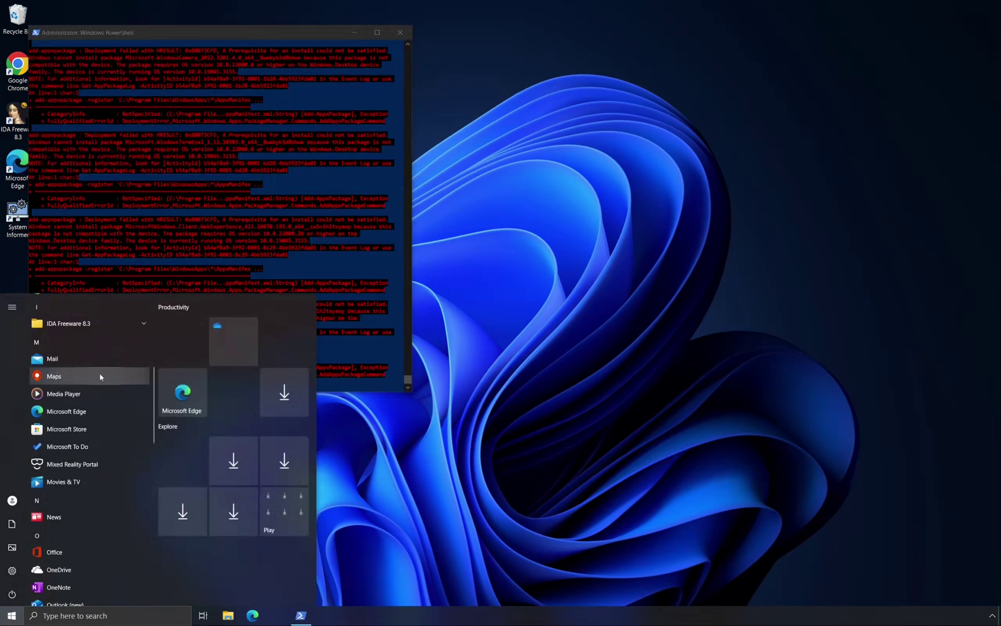
{"action": "left_click", "coordinate": [66, 437]}
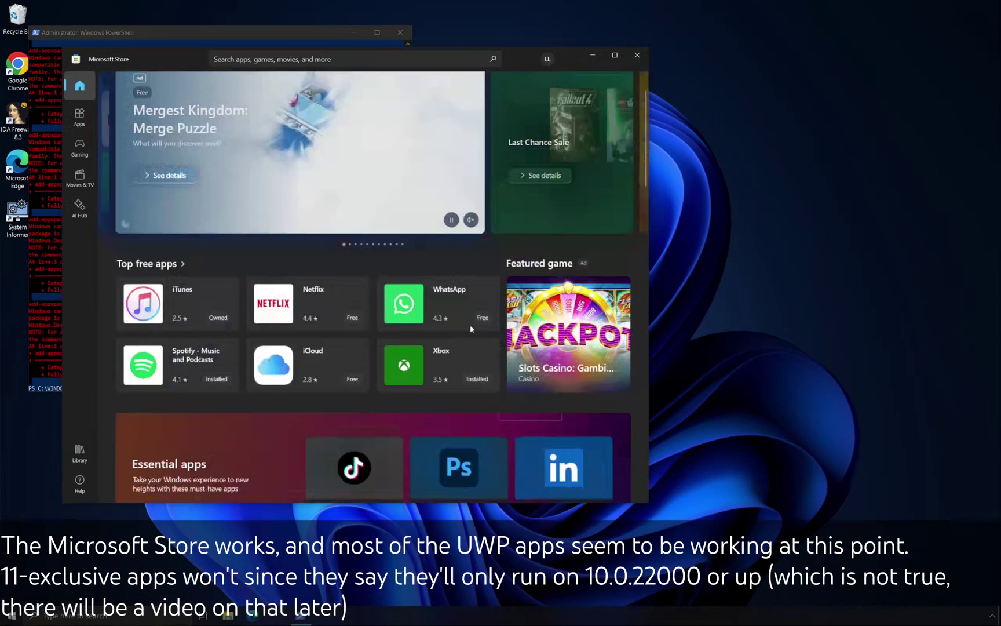
{"action": "left_click", "coordinate": [637, 55]}
{"action": "left_click", "coordinate": [271, 620]}
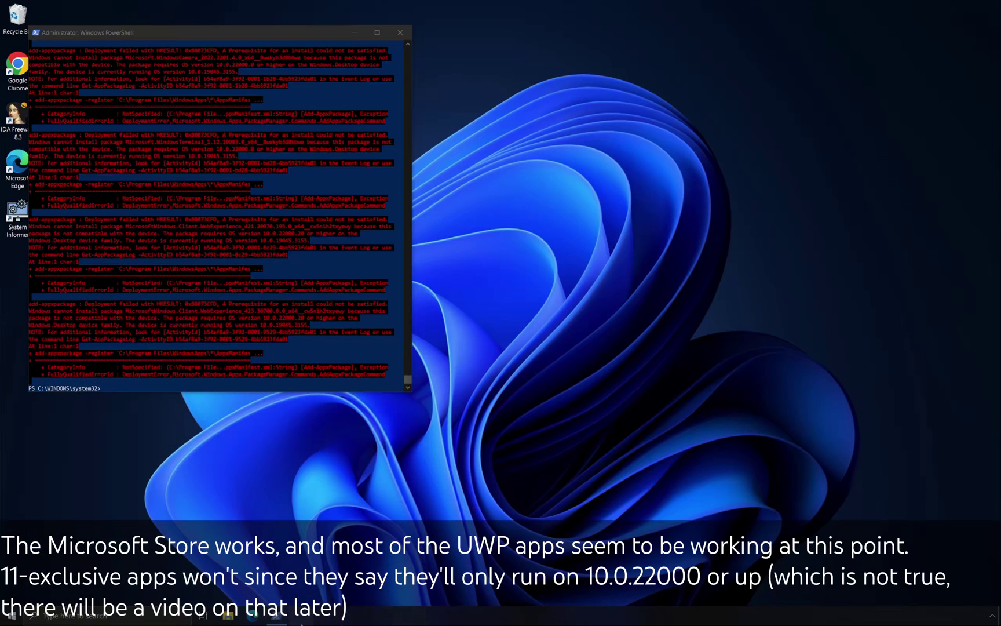
Unpin Microsoft Store from the taskbar and check its options in the Start list
{"action": "right_click", "coordinate": [302, 616]}
{"action": "left_click", "coordinate": [302, 595]}
{"action": "key", "text": "super"}
{"action": "right_click", "coordinate": [87, 432]}
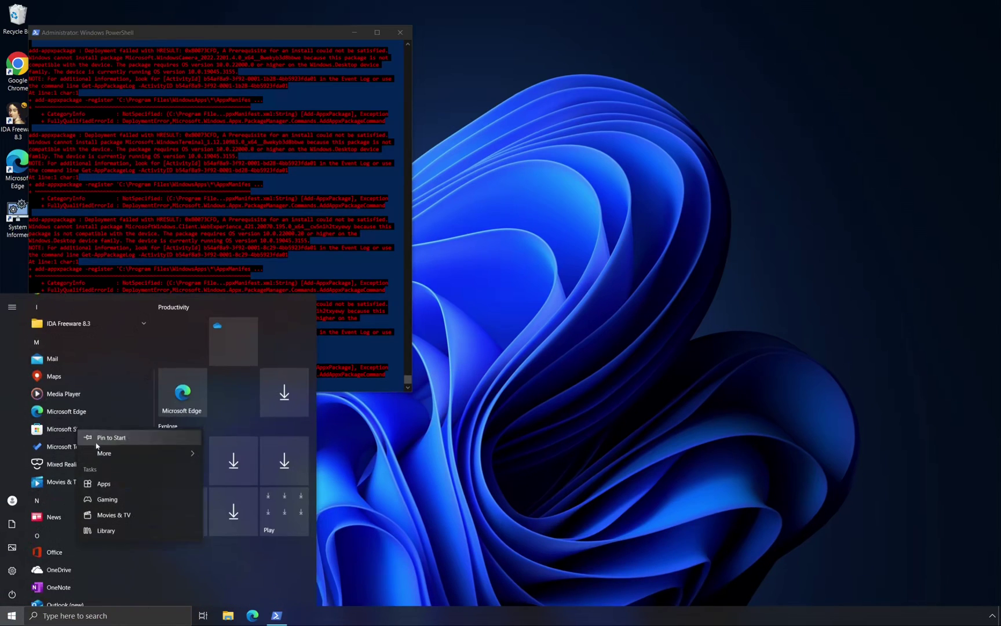
{"action": "left_click", "coordinate": [314, 613]}
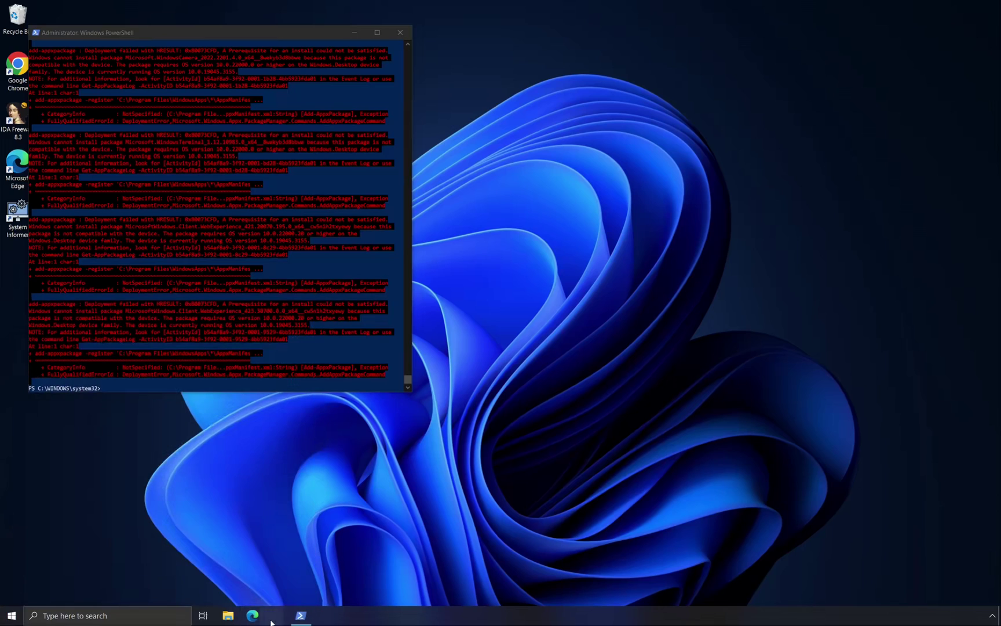
Close PowerShell, open Task Manager, and try running a command from Run
{"action": "left_click", "coordinate": [409, 31]}
{"action": "right_click", "coordinate": [93, 386]}
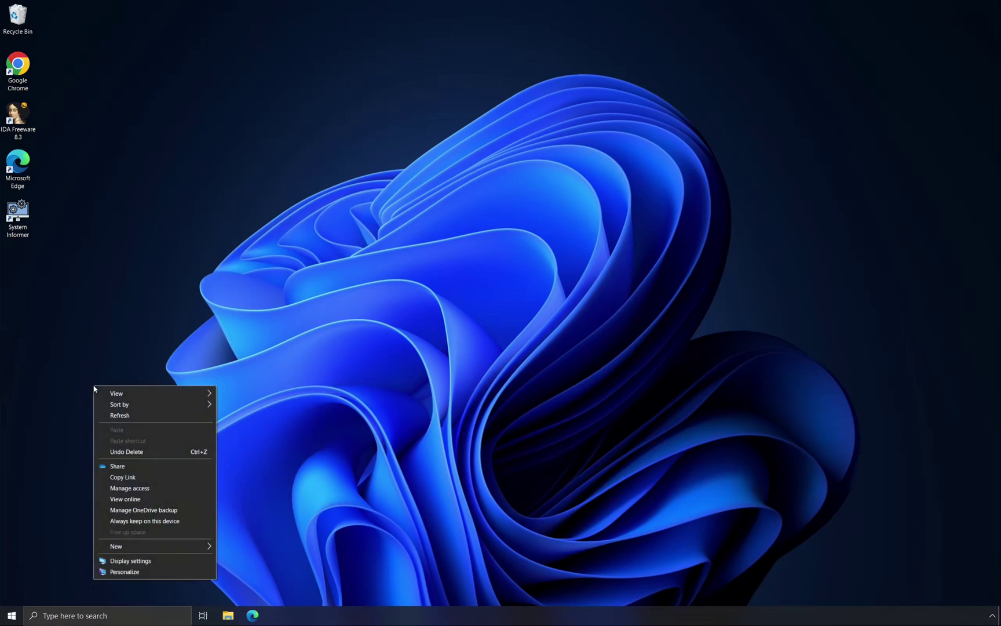
{"action": "key", "text": "super"}
{"action": "left_click", "coordinate": [592, 430]}
{"action": "key", "text": "ctrl+shift+Escape"}
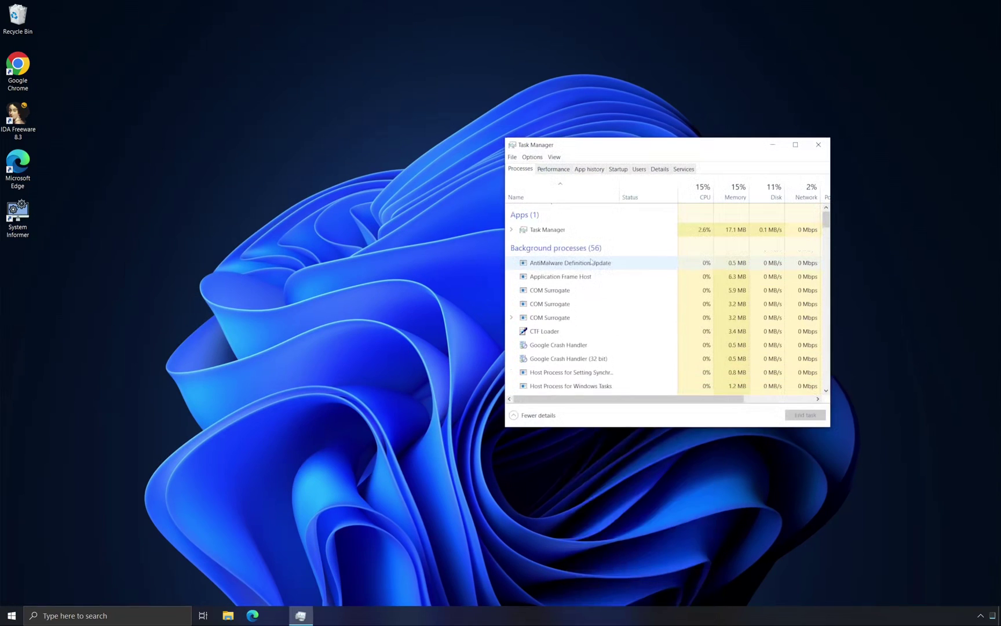
{"action": "key", "text": "super+r"}
{"action": "key", "text": "Return"}
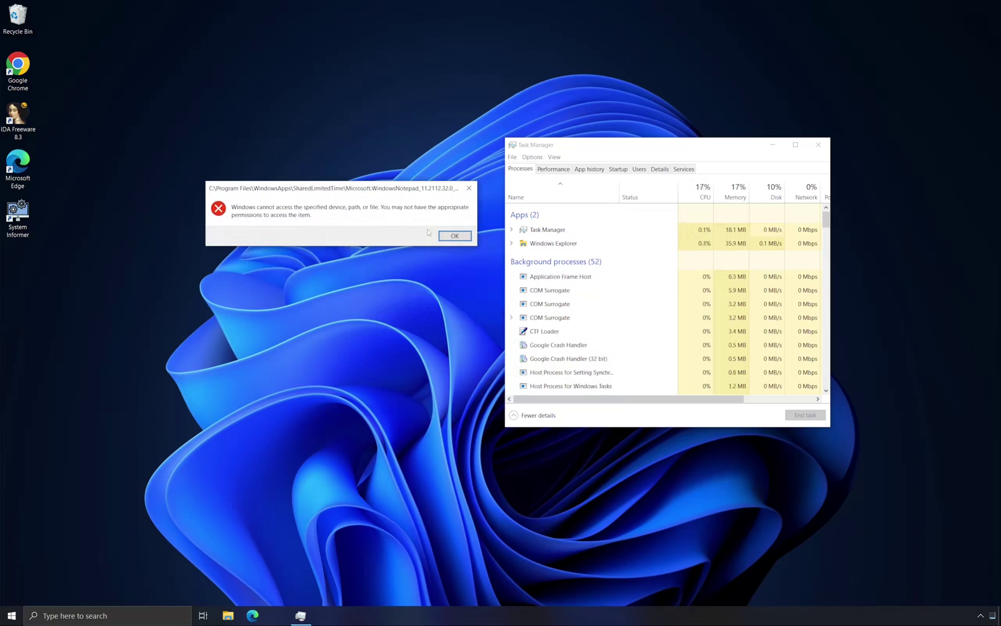
Try opening Program Files\WindowsApps in File Explorer, dismiss the access-denied message, and close Explorer
{"action": "key", "text": "super"}
{"action": "key", "text": "super+e"}
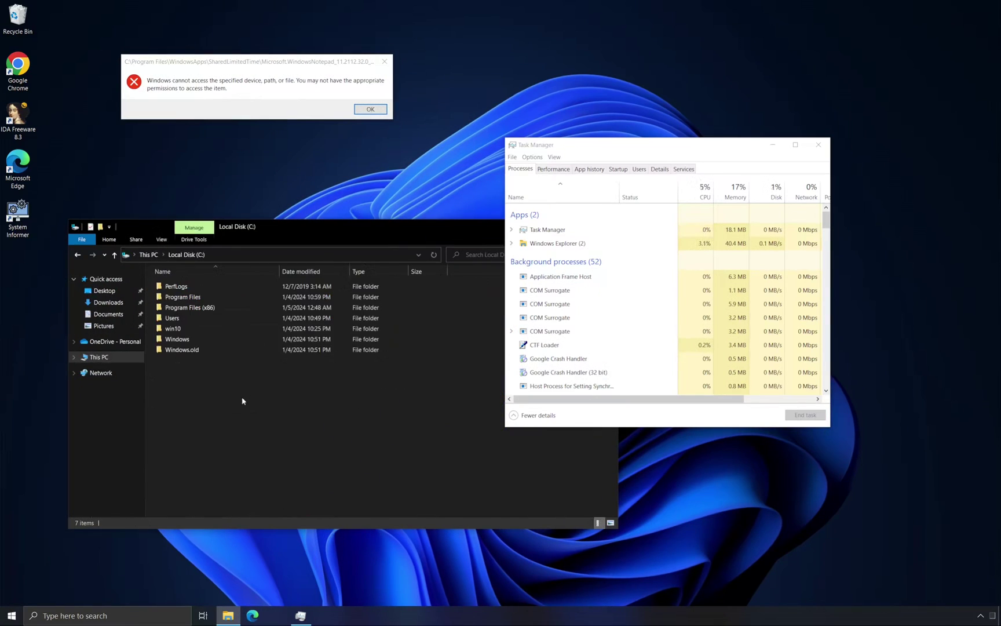
{"action": "double_click", "coordinate": [226, 296]}
{"action": "left_click", "coordinate": [313, 255]}
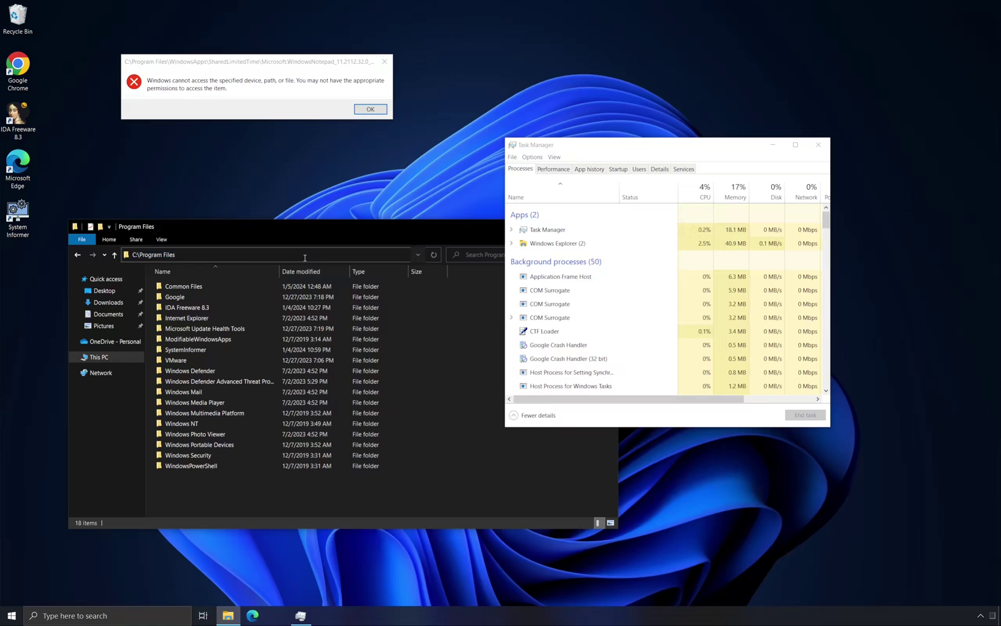
{"action": "type", "text": "\\WindowsApps"}
{"action": "key", "text": "Return"}
{"action": "key", "text": "Return"}
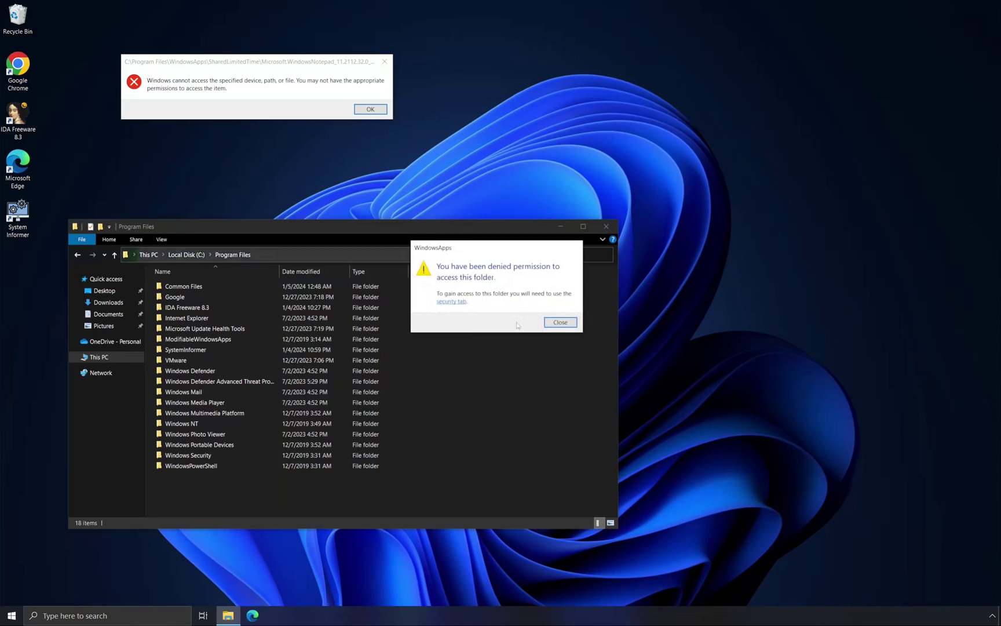
{"action": "left_click", "coordinate": [561, 322]}
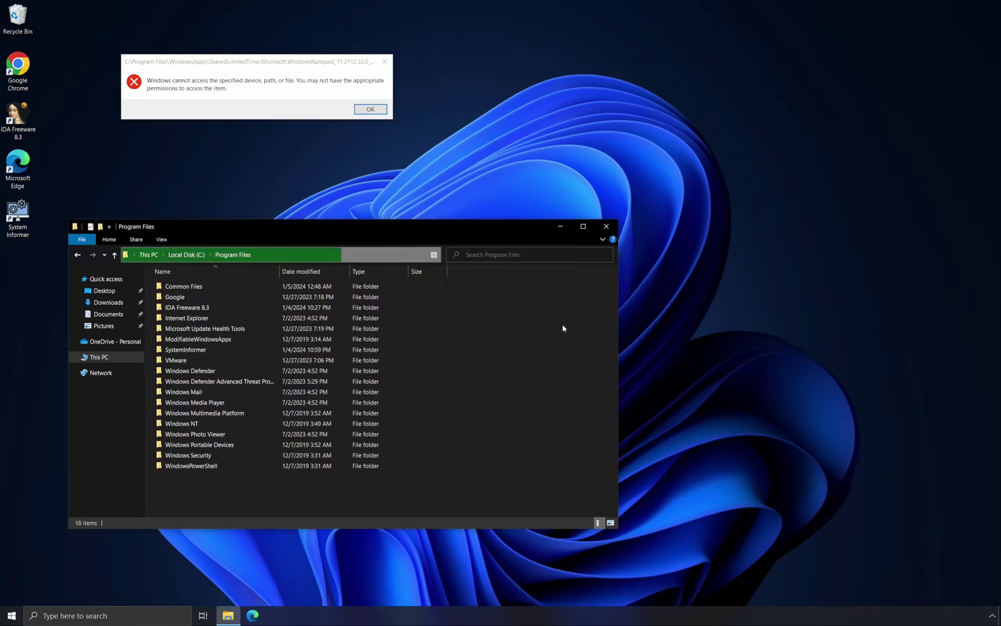
{"action": "left_click", "coordinate": [606, 226]}
{"action": "key", "text": "super+r"}
Launch regedit, Google Chrome and Calculator, moving Calculator to the right
{"action": "type", "text": "regedit"}
{"action": "key", "text": "Return"}
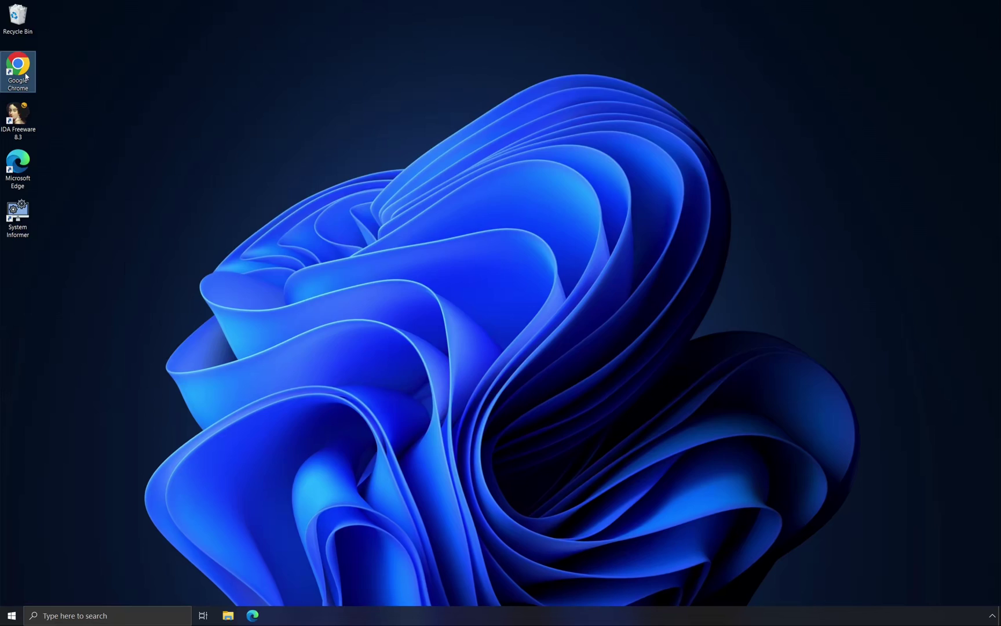
{"action": "double_click", "coordinate": [26, 75]}
{"action": "key", "text": "super"}
{"action": "left_click", "coordinate": [70, 459]}
{"action": "left_click_drag", "start_coordinate": [130, 78], "coordinate": [782, 89]}
Launch the People app from Start to confirm it works, then close it
{"action": "key", "text": "super"}
{"action": "scroll", "coordinate": [98, 440], "scroll_direction": "down", "scroll_amount": 5}
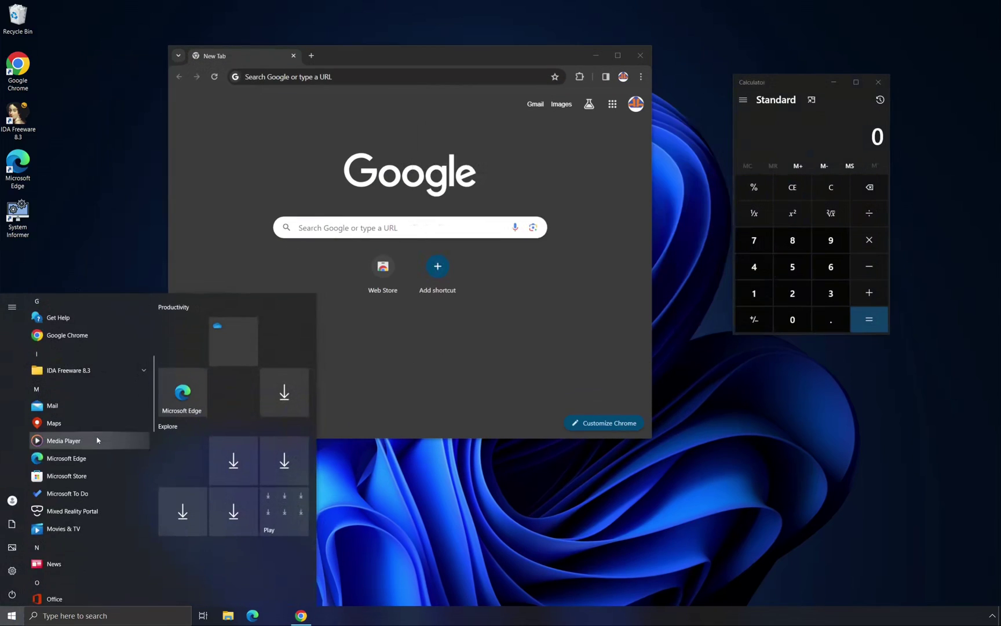
{"action": "scroll", "coordinate": [72, 409], "scroll_direction": "down", "scroll_amount": 5}
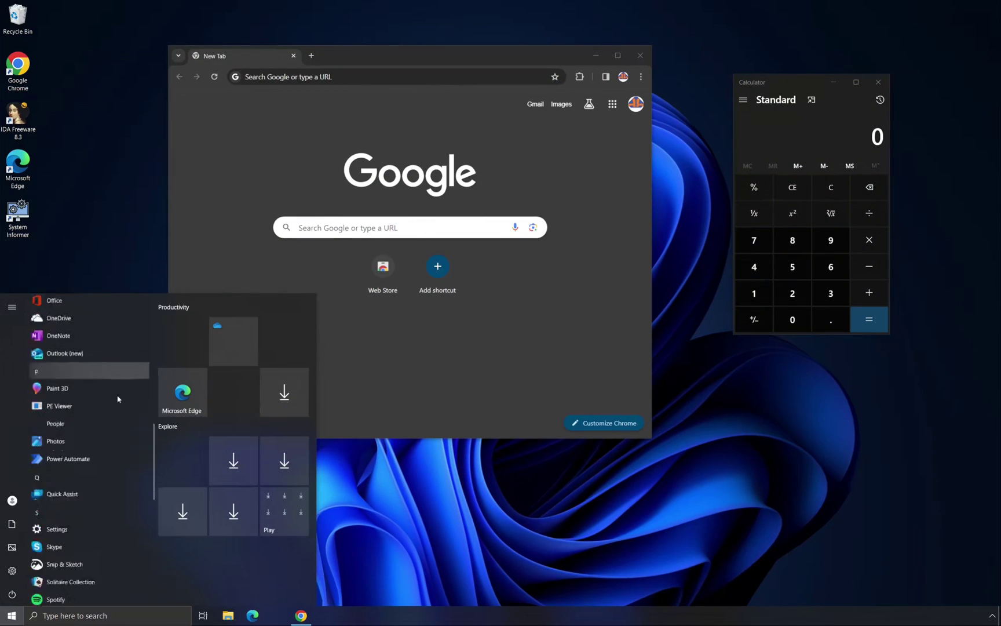
{"action": "left_click", "coordinate": [87, 344]}
{"action": "left_click", "coordinate": [675, 85]}
Open Settings to the About page and shrink it into the bottom-right corner
{"action": "key", "text": "super"}
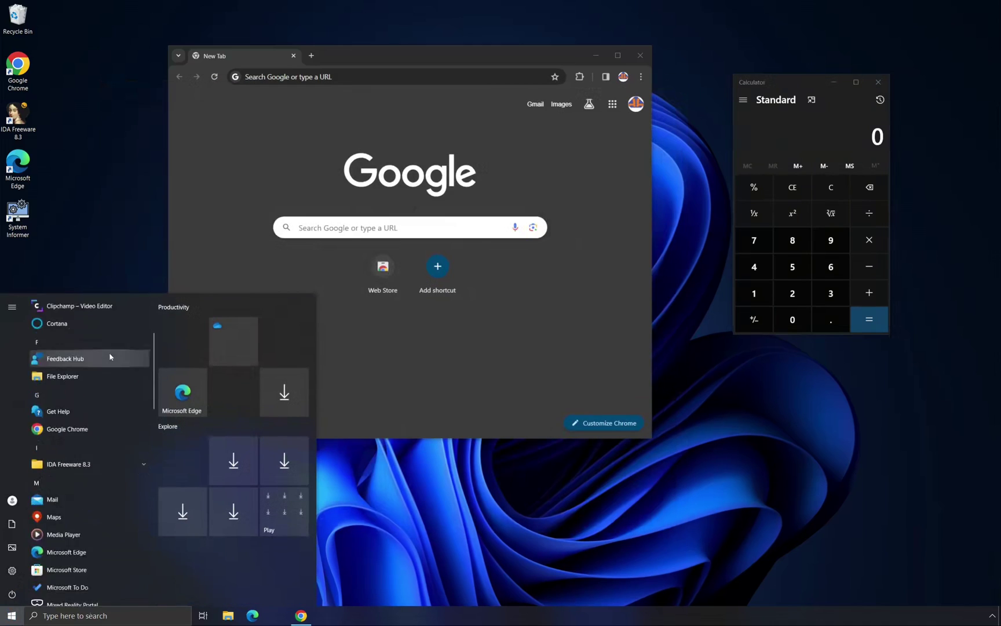
{"action": "scroll", "coordinate": [73, 585], "scroll_direction": "down", "scroll_amount": 8}
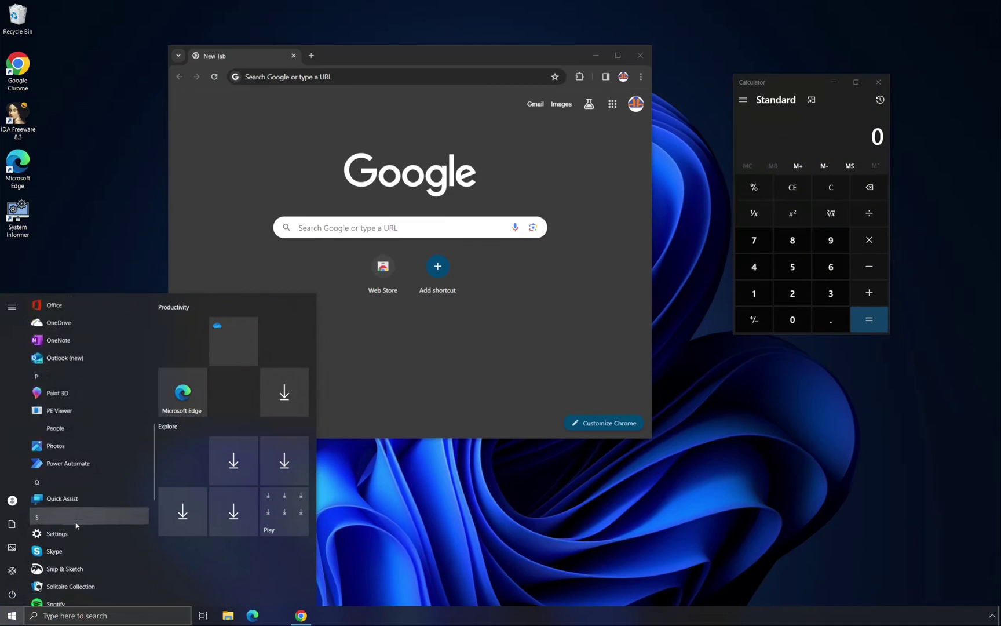
{"action": "scroll", "coordinate": [112, 380], "scroll_direction": "up", "scroll_amount": 10}
{"action": "scroll", "coordinate": [88, 462], "scroll_direction": "down", "scroll_amount": 3}
{"action": "left_click", "coordinate": [88, 462]}
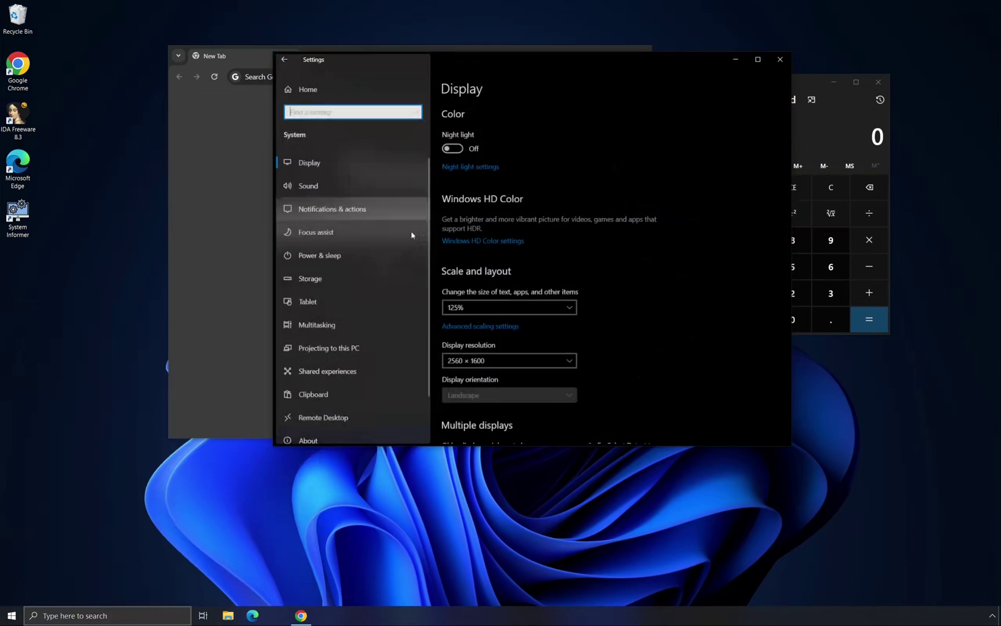
{"action": "scroll", "coordinate": [348, 290], "scroll_direction": "down", "scroll_amount": 1}
{"action": "left_click", "coordinate": [306, 394]}
{"action": "scroll", "coordinate": [550, 261], "scroll_direction": "down", "scroll_amount": 3}
{"action": "left_click_drag", "start_coordinate": [273, 52], "coordinate": [541, 236]}
{"action": "left_click_drag", "start_coordinate": [631, 237], "coordinate": [782, 382]}
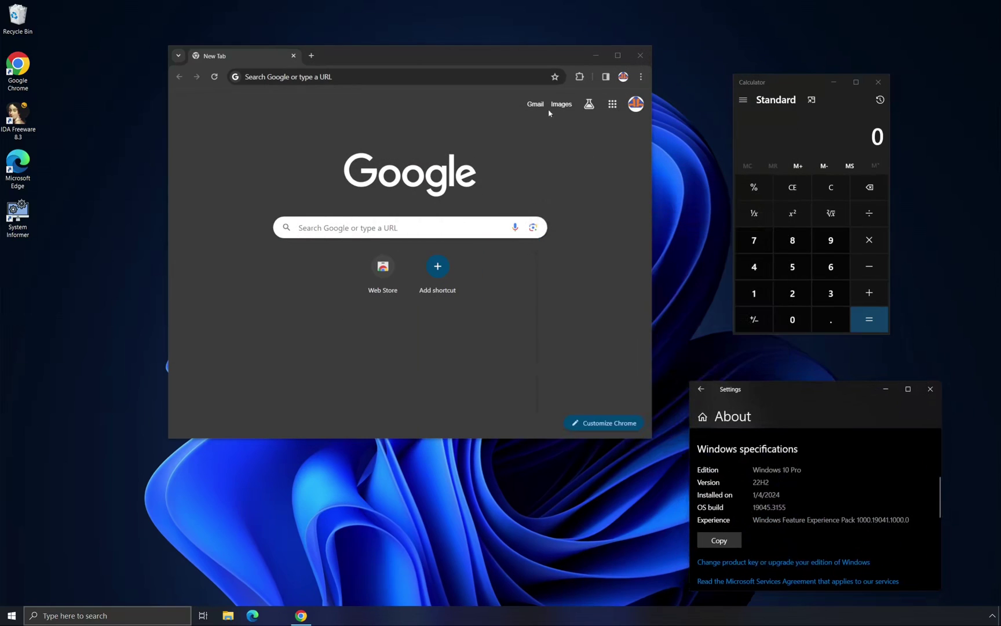
{"action": "left_click_drag", "start_coordinate": [463, 55], "coordinate": [477, 48]}
Launch Media Player, then close it along with Settings and Calculator
{"action": "key", "text": "super"}
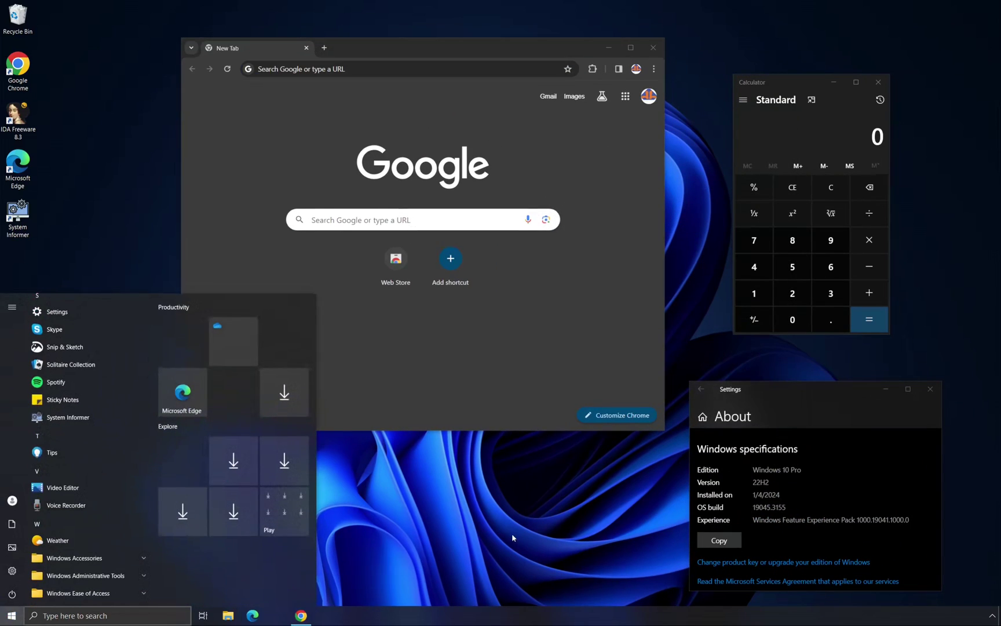
{"action": "scroll", "coordinate": [90, 411], "scroll_direction": "down", "scroll_amount": 3}
{"action": "scroll", "coordinate": [92, 435], "scroll_direction": "up", "scroll_amount": 10}
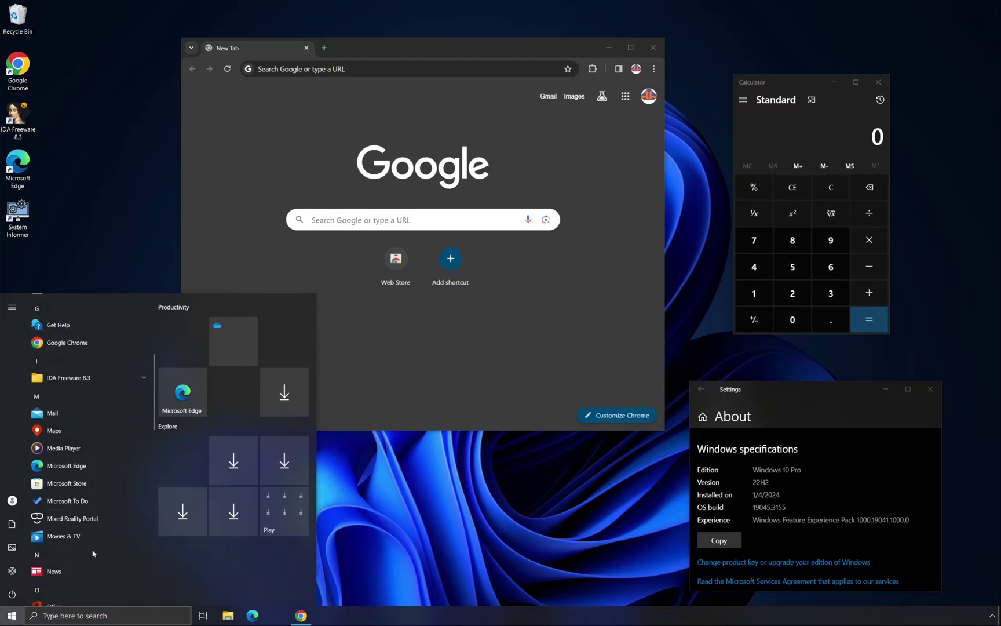
{"action": "left_click", "coordinate": [67, 497]}
{"action": "left_click", "coordinate": [699, 102]}
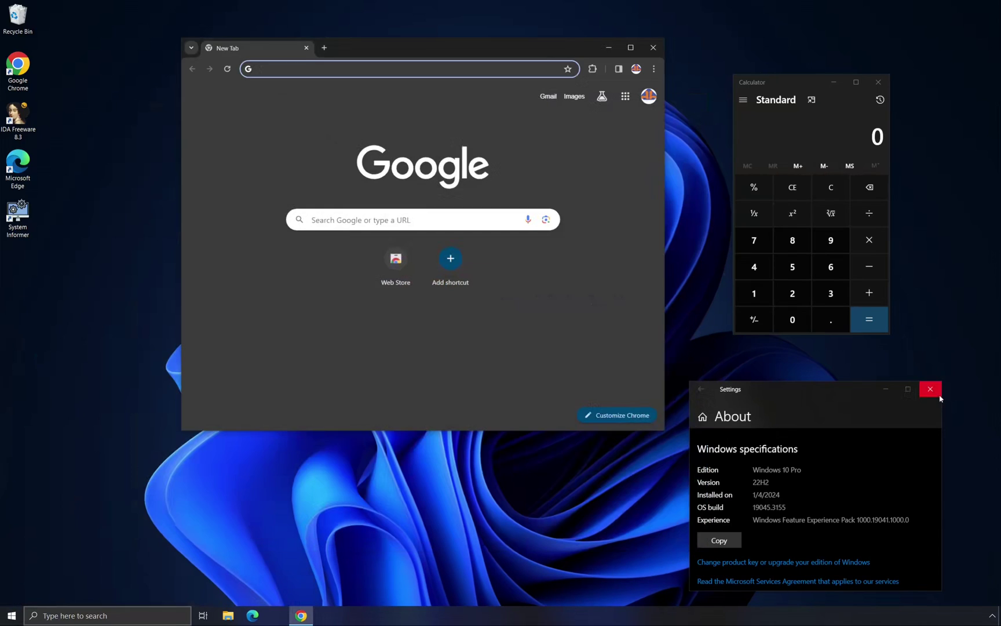
{"action": "left_click", "coordinate": [930, 389]}
{"action": "left_click", "coordinate": [879, 82]}
{"action": "left_click", "coordinate": [912, 387]}
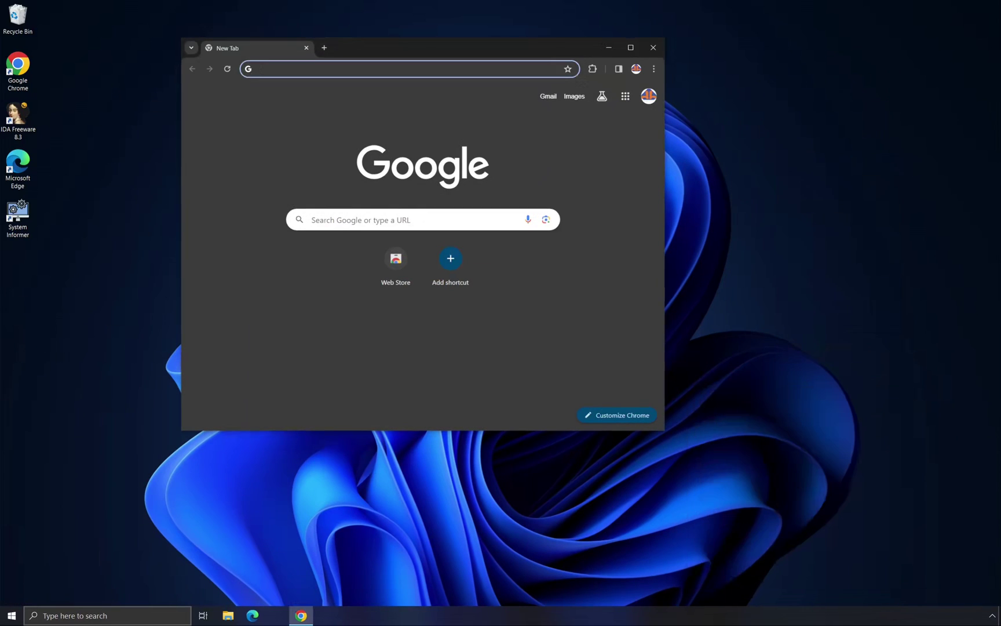
End the explorer.exe process from Task Manager's Details list, closing Chrome
{"action": "right_click", "coordinate": [746, 622]}
{"action": "left_click", "coordinate": [779, 573]}
{"action": "left_click", "coordinate": [653, 48]}
{"action": "left_click", "coordinate": [660, 168]}
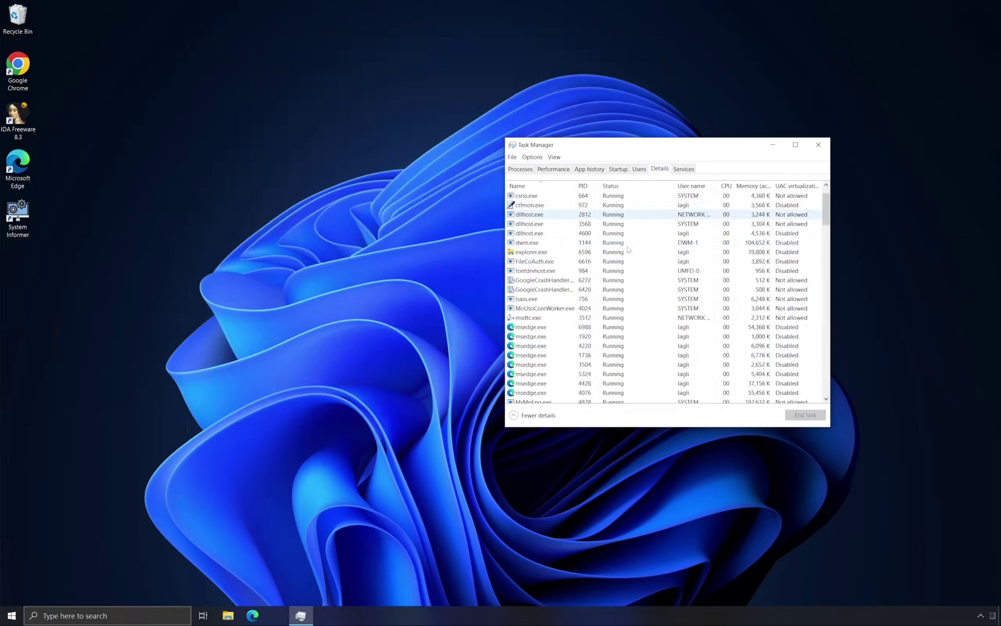
{"action": "left_click", "coordinate": [532, 252]}
{"action": "left_click", "coordinate": [806, 415]}
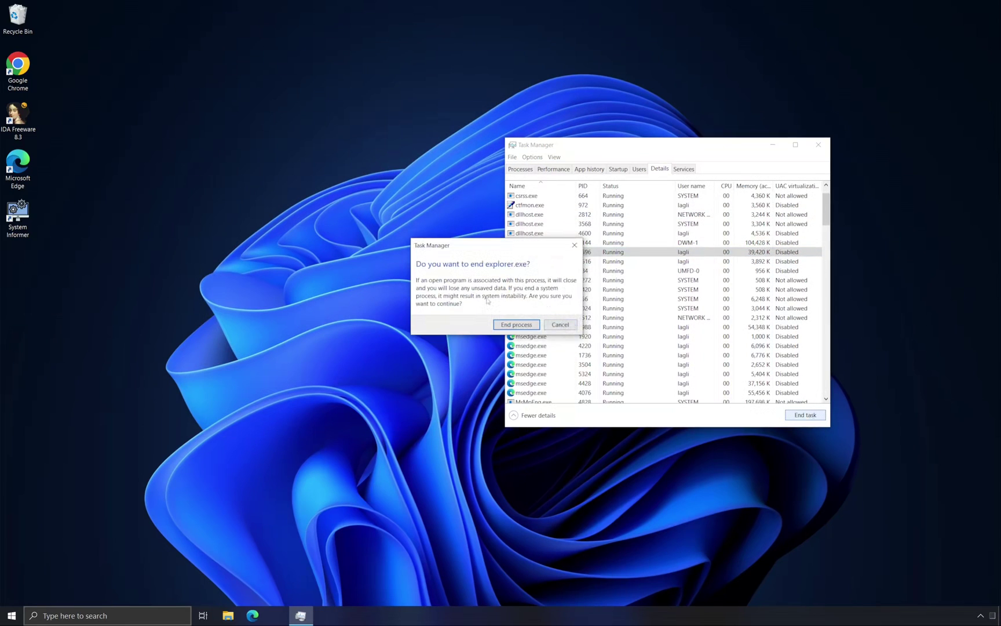
{"action": "left_click", "coordinate": [516, 324]}
Run 'explorer' as a new task to reload the Windows shell
{"action": "left_click", "coordinate": [512, 157]}
{"action": "left_click", "coordinate": [538, 165]}
{"action": "type", "text": "explorer"}
{"action": "left_click", "coordinate": [577, 263]}
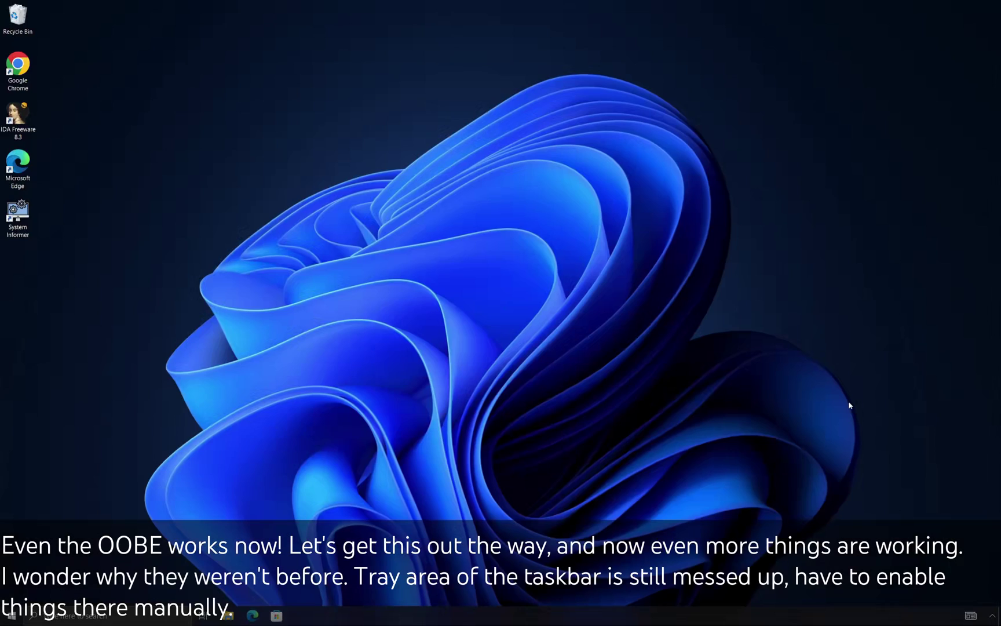
Turn on the Clock, Volume, Network and Action Center system icons in taskbar settings
{"action": "key", "text": "super"}
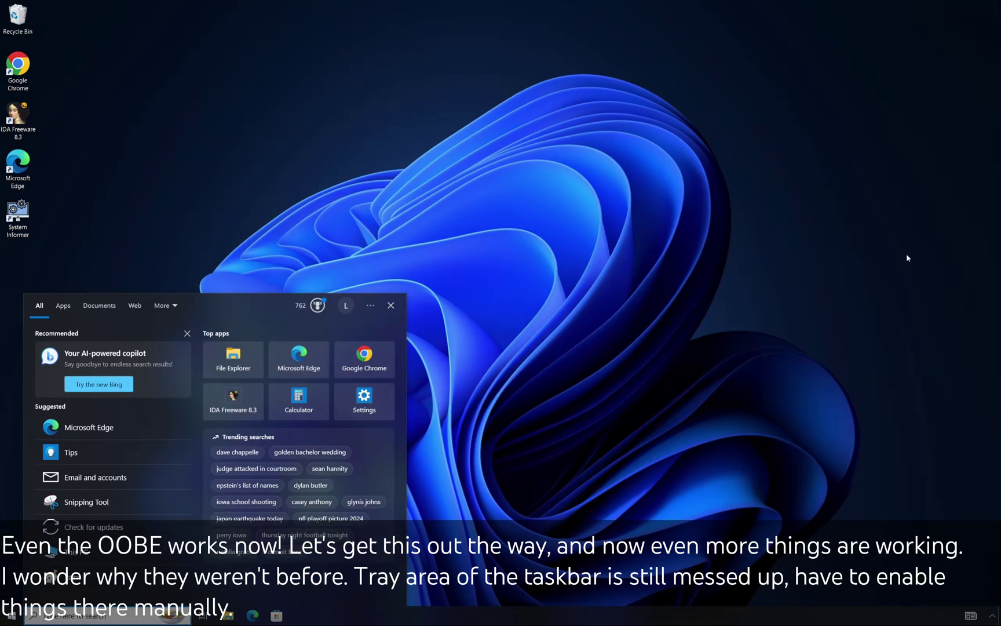
{"action": "key", "text": "super"}
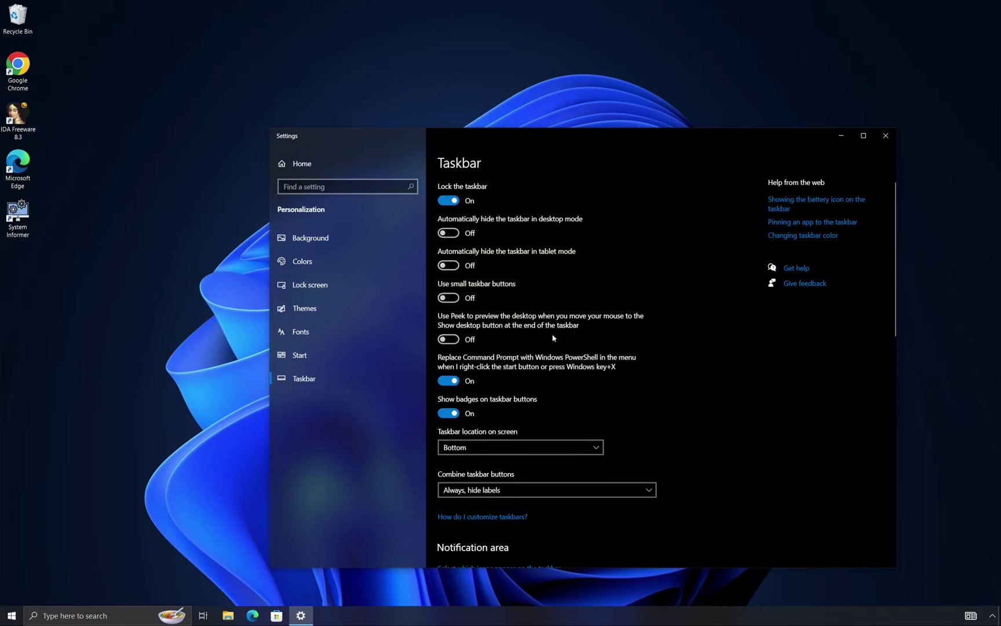
{"action": "scroll", "coordinate": [553, 338], "scroll_direction": "down", "scroll_amount": 10}
{"action": "left_click", "coordinate": [514, 191]}
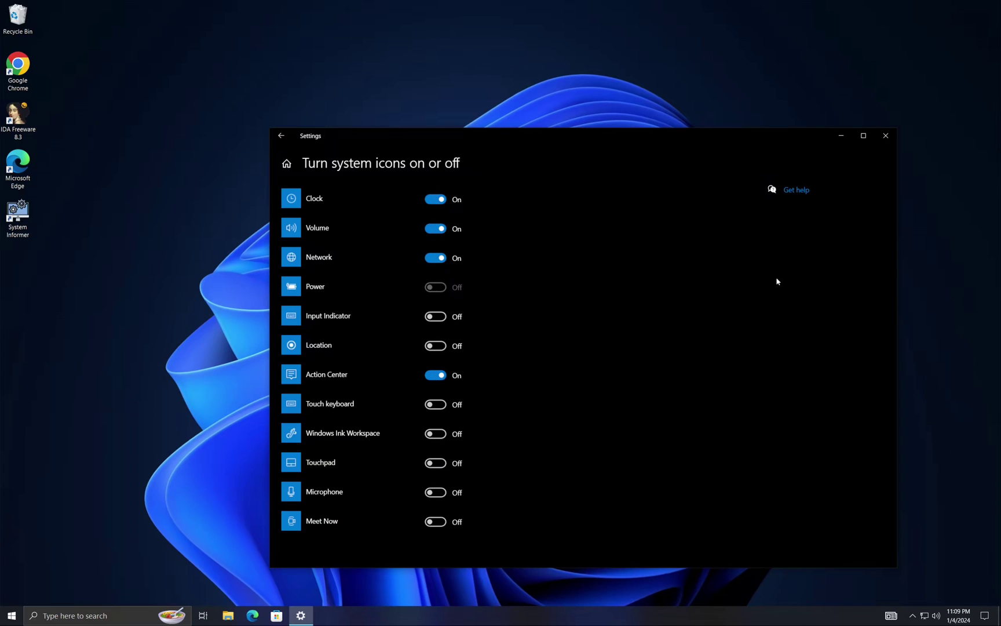
{"action": "left_click", "coordinate": [886, 136]}
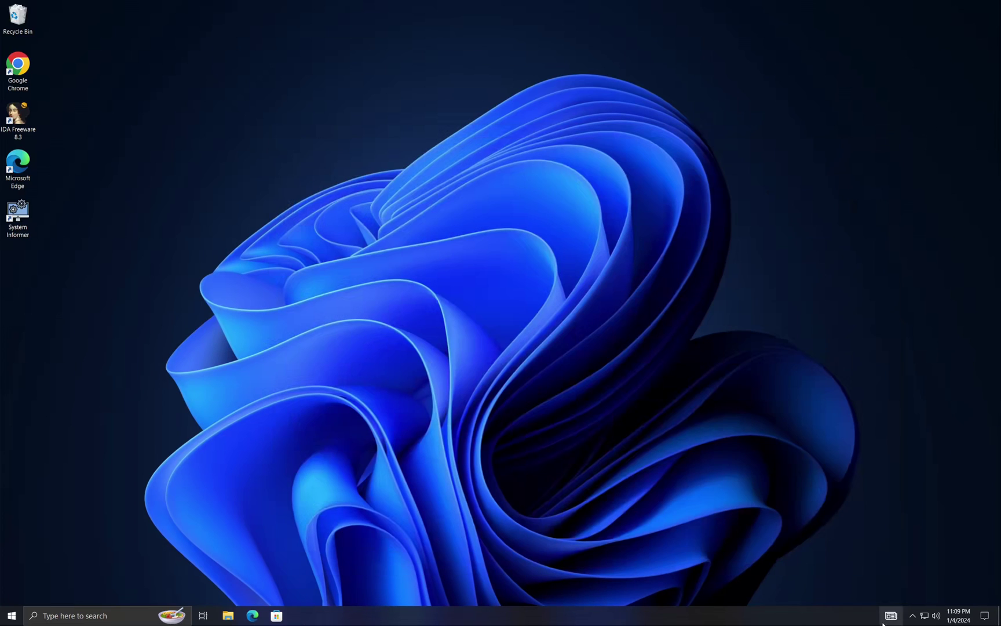
Test the Action Center, network, volume, clock and News and interests tray panels
{"action": "left_click", "coordinate": [985, 616]}
{"action": "left_click", "coordinate": [822, 558]}
{"action": "left_click", "coordinate": [925, 615]}
{"action": "left_click", "coordinate": [936, 615]}
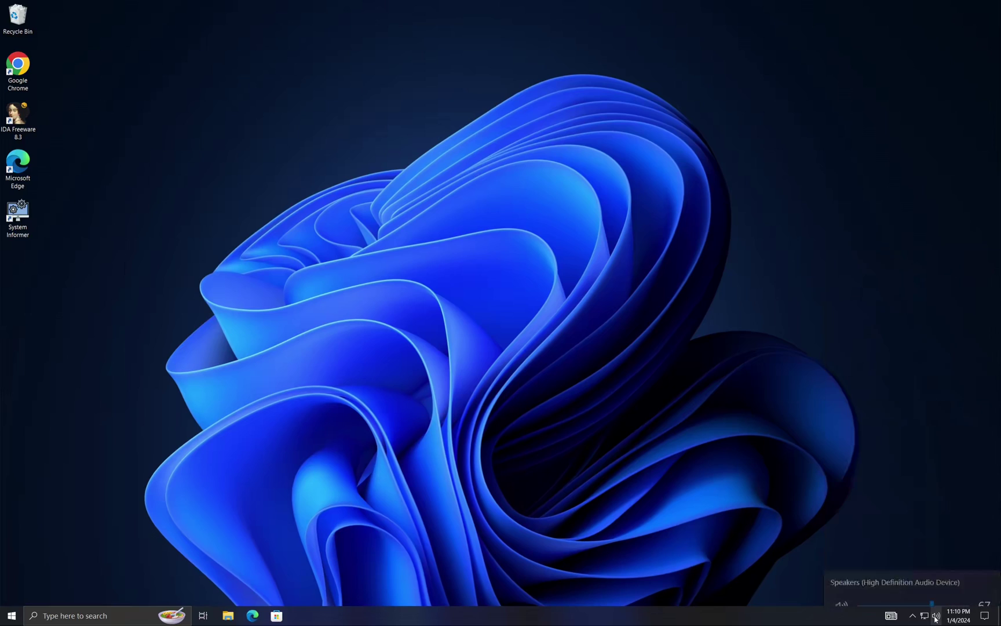
{"action": "left_click", "coordinate": [959, 616]}
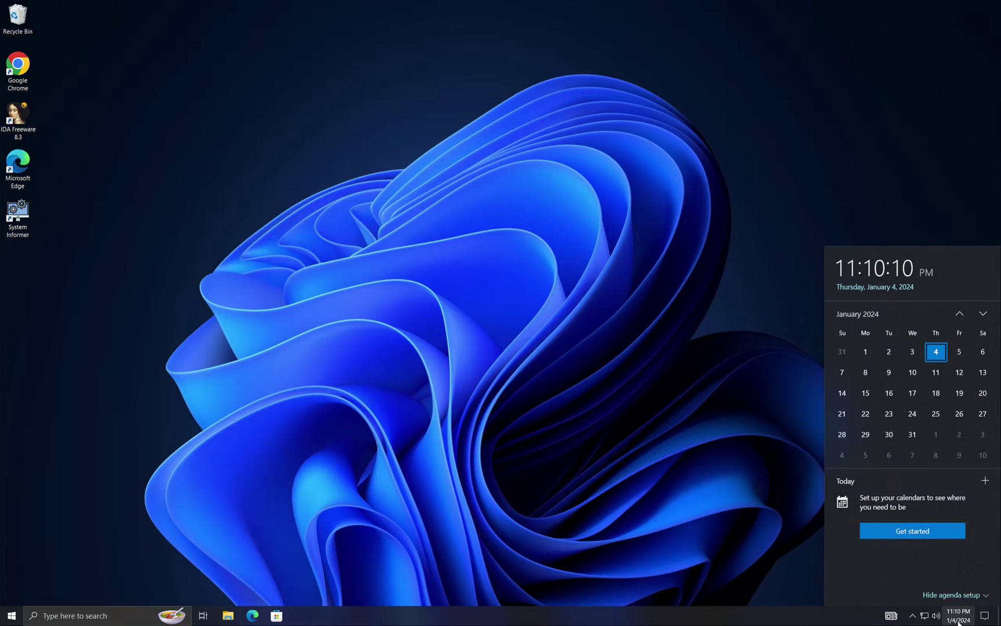
{"action": "left_click", "coordinate": [892, 615]}
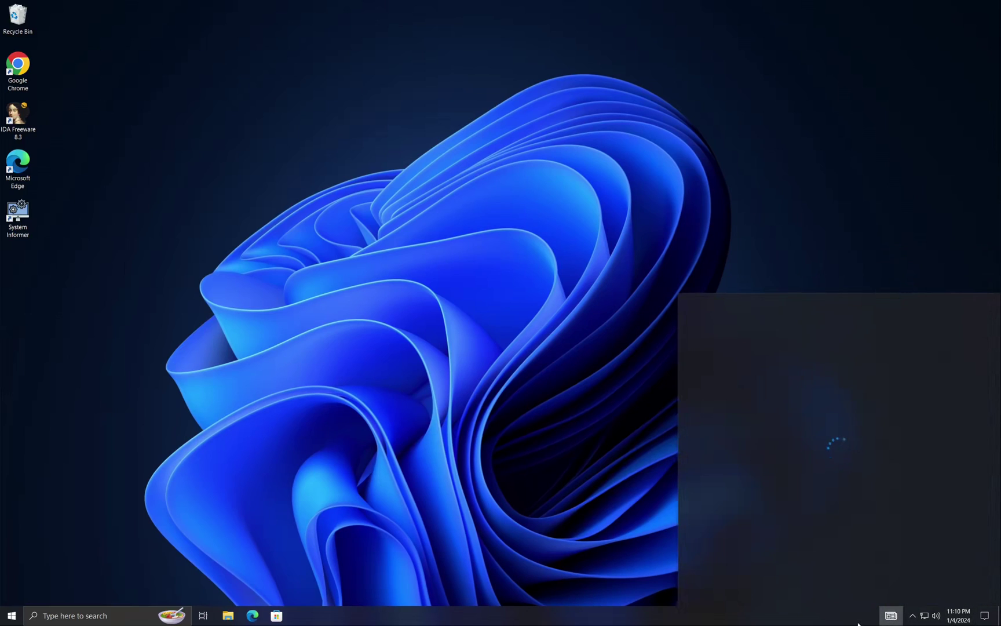
{"action": "left_click", "coordinate": [892, 616]}
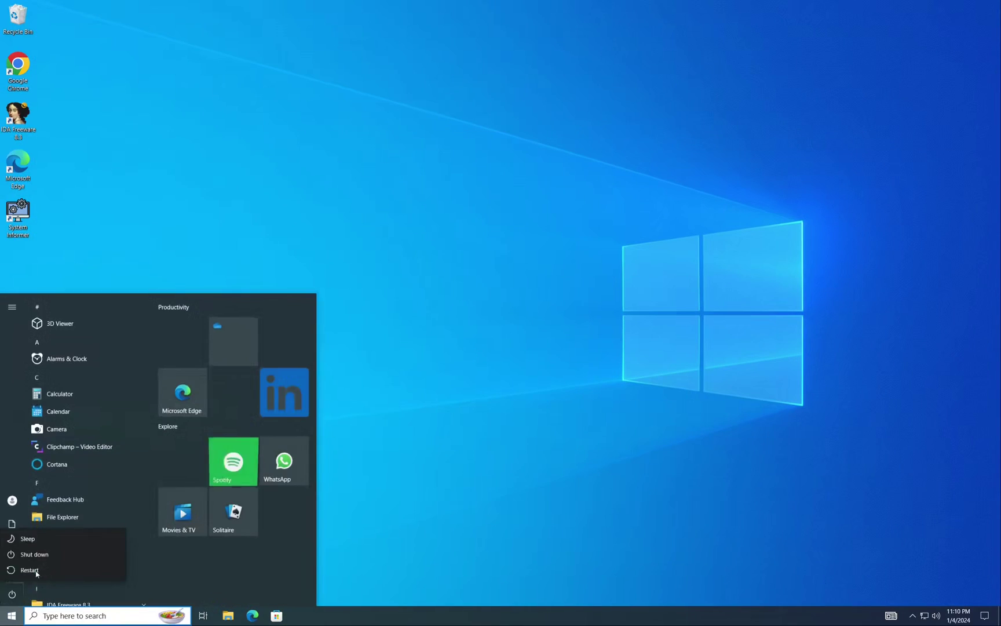
Restart the PC and sign back in with the account password
{"action": "left_click", "coordinate": [36, 571]}
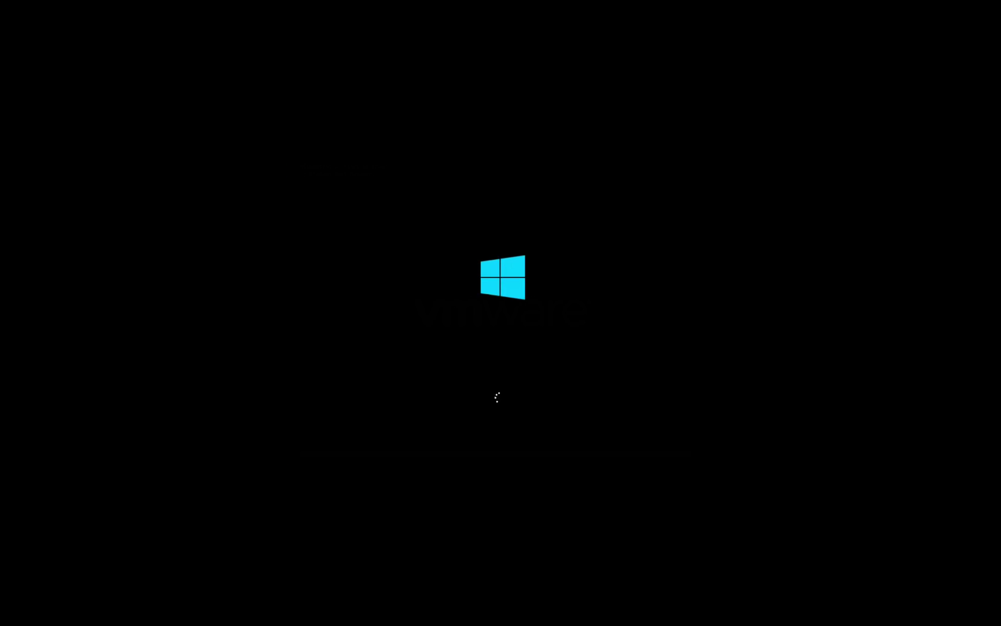
{"action": "key", "text": "Return"}
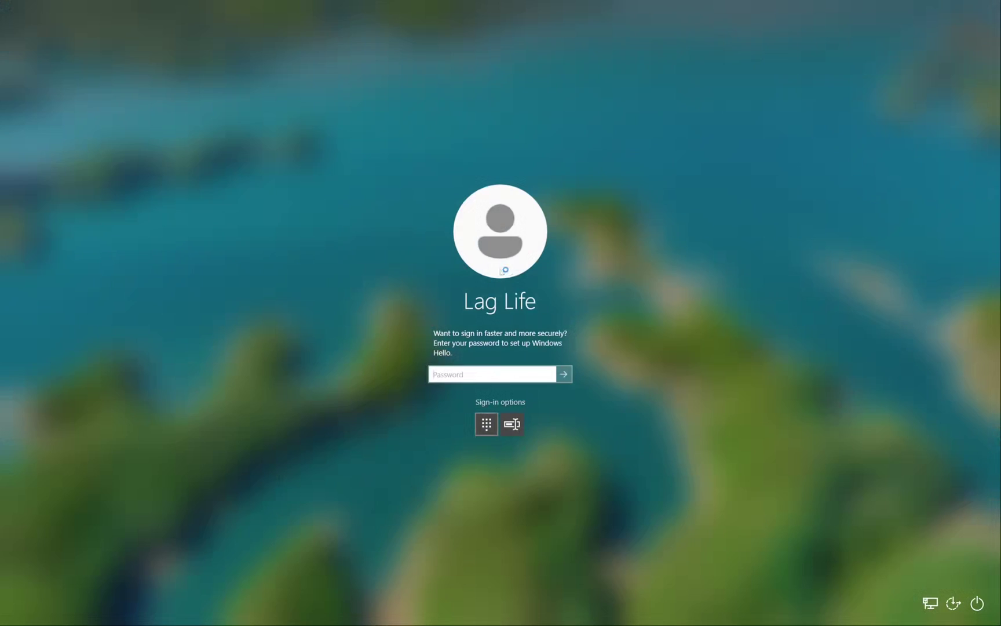
{"action": "key", "text": "Return"}
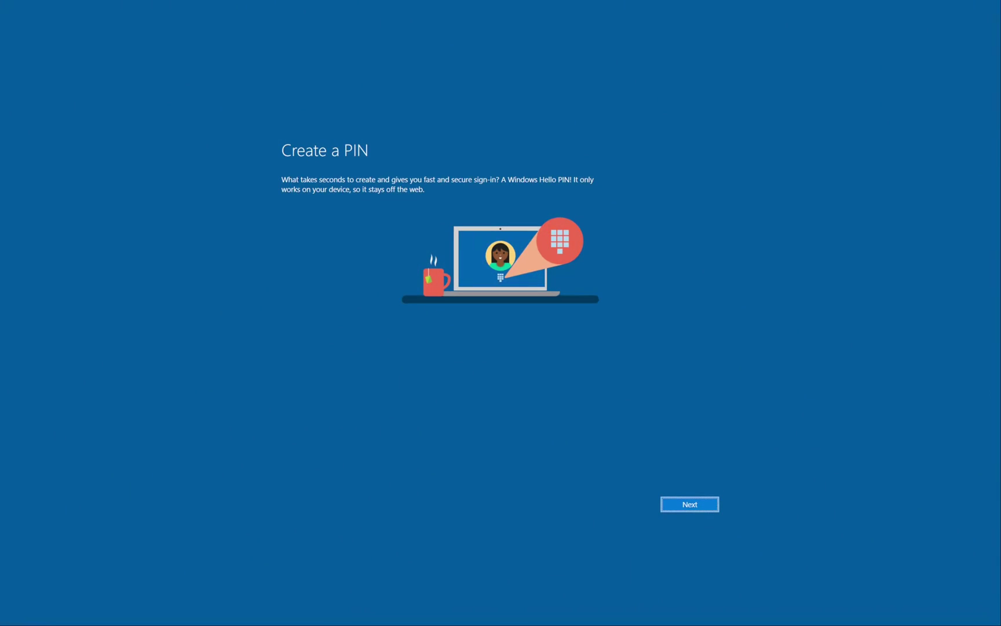
Create a new Windows Hello PIN with letters and symbols allowed, entering it twice
{"action": "left_click", "coordinate": [695, 503]}
{"action": "left_click", "coordinate": [436, 345]}
{"action": "type", "text": "12345"}
{"action": "key", "text": "Tab"}
{"action": "type", "text": "12345"}
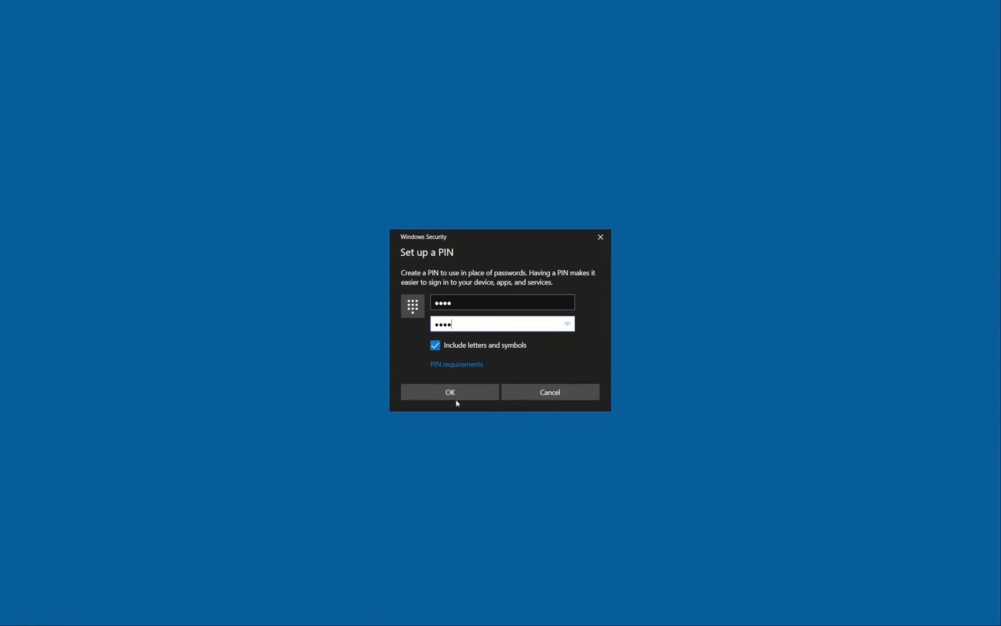
{"action": "left_click", "coordinate": [452, 394]}
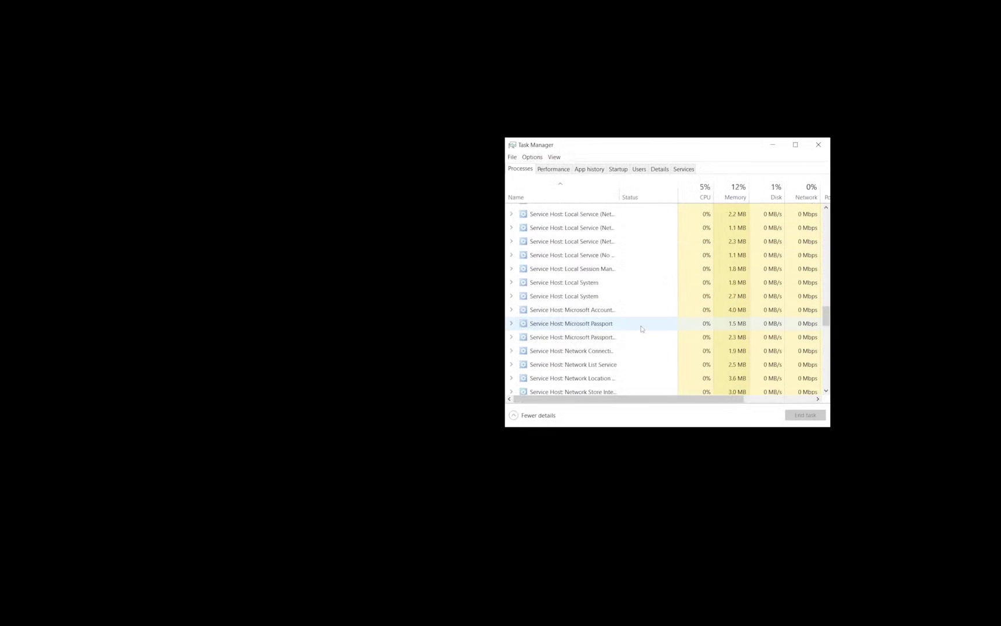
Find the Calculator app in Task Manager's process list and expand its processes
{"action": "scroll", "coordinate": [667, 298], "scroll_direction": "down", "scroll_amount": 5}
{"action": "key", "text": "super"}
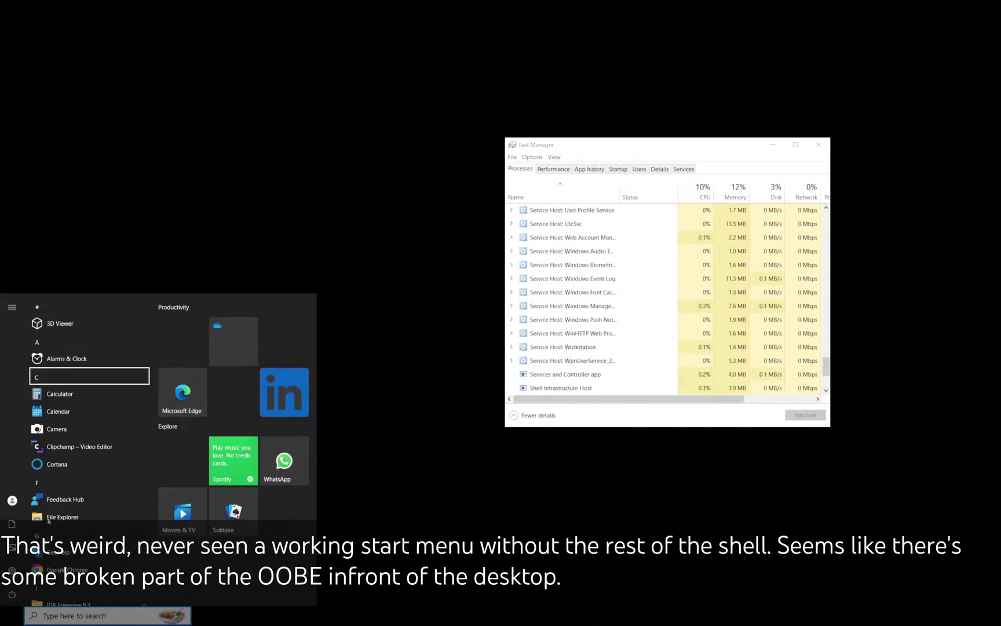
{"action": "key", "text": "Down"}
{"action": "key", "text": "Down"}
{"action": "key", "text": "Down"}
{"action": "key", "text": "Down"}
{"action": "key", "text": "Down"}
{"action": "key", "text": "Down"}
{"action": "scroll", "coordinate": [87, 417], "scroll_direction": "down", "scroll_amount": 10}
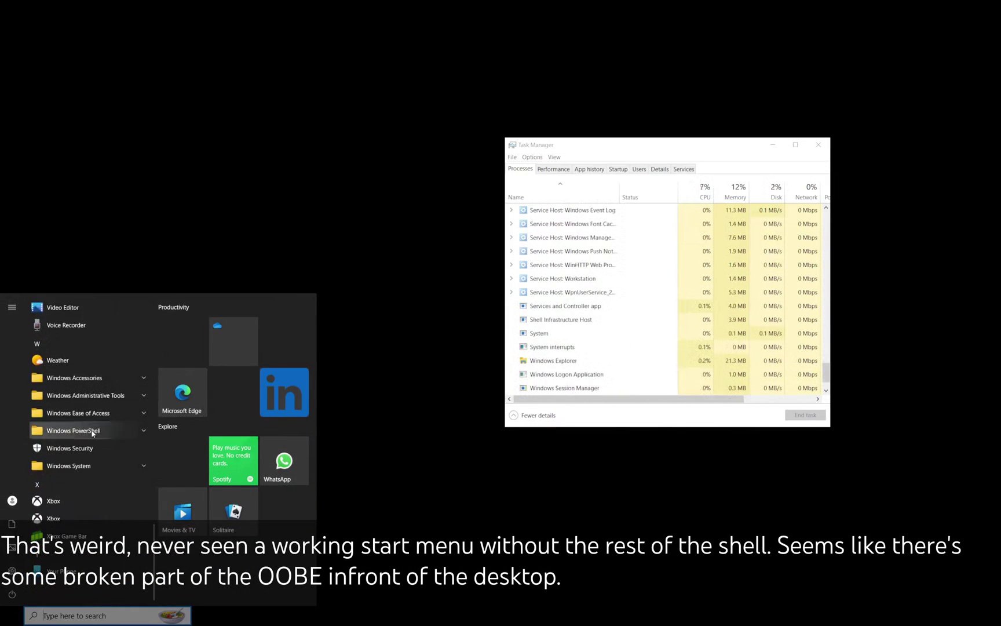
{"action": "left_click", "coordinate": [85, 393]}
{"action": "scroll", "coordinate": [681, 342], "scroll_direction": "up", "scroll_amount": 5}
{"action": "scroll", "coordinate": [682, 342], "scroll_direction": "up", "scroll_amount": 10}
{"action": "left_click", "coordinate": [537, 226]}
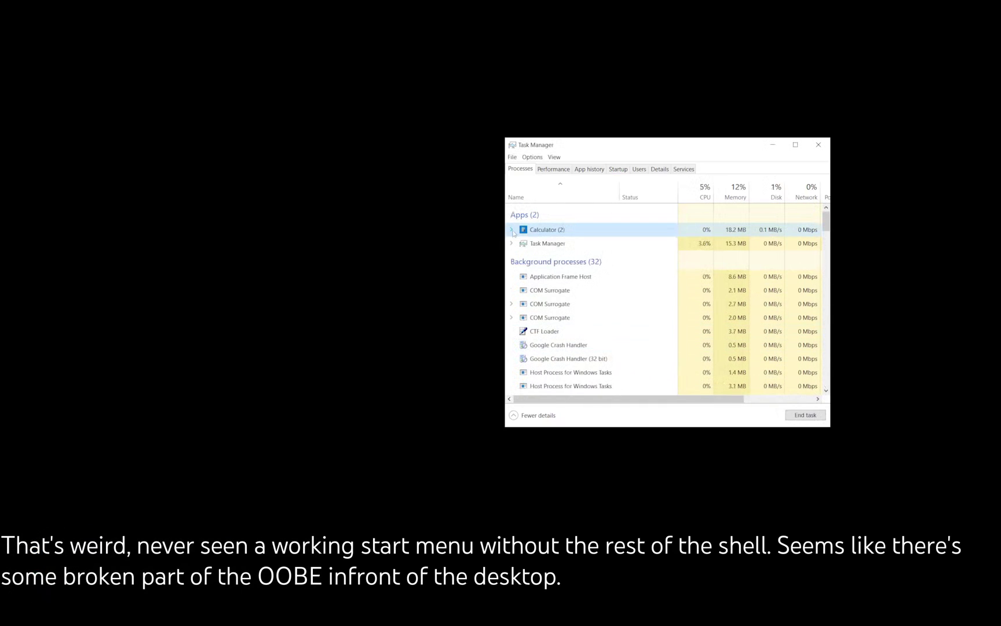
{"action": "left_click", "coordinate": [511, 226]}
End the explorer.exe process from Task Manager's Details tab
{"action": "left_click", "coordinate": [660, 168]}
{"action": "scroll", "coordinate": [564, 265], "scroll_direction": "down", "scroll_amount": 20}
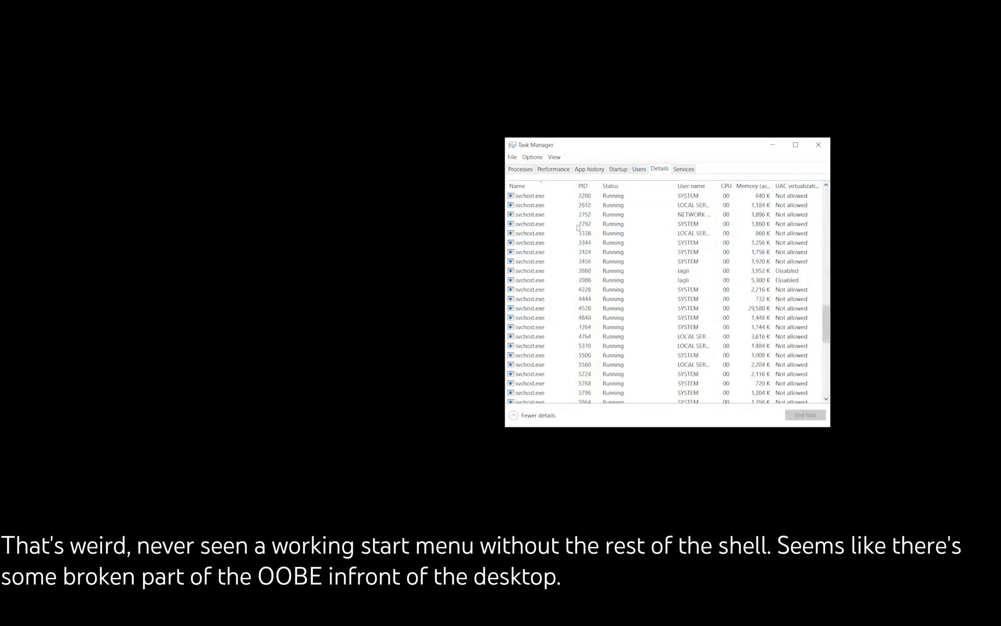
{"action": "scroll", "coordinate": [574, 284], "scroll_direction": "up", "scroll_amount": 20}
{"action": "left_click", "coordinate": [575, 284]}
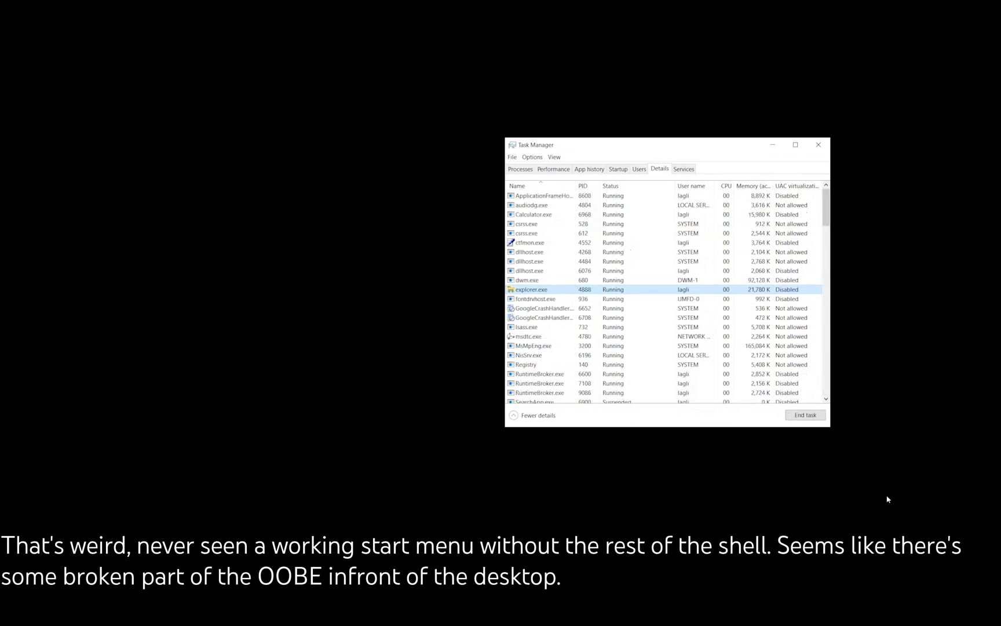
{"action": "key", "text": "Delete"}
{"action": "left_click", "coordinate": [512, 324]}
Run explorer as a new task to bring back the desktop and taskbar
{"action": "left_click", "coordinate": [512, 157]}
{"action": "left_click", "coordinate": [527, 168]}
{"action": "key", "text": "Return"}
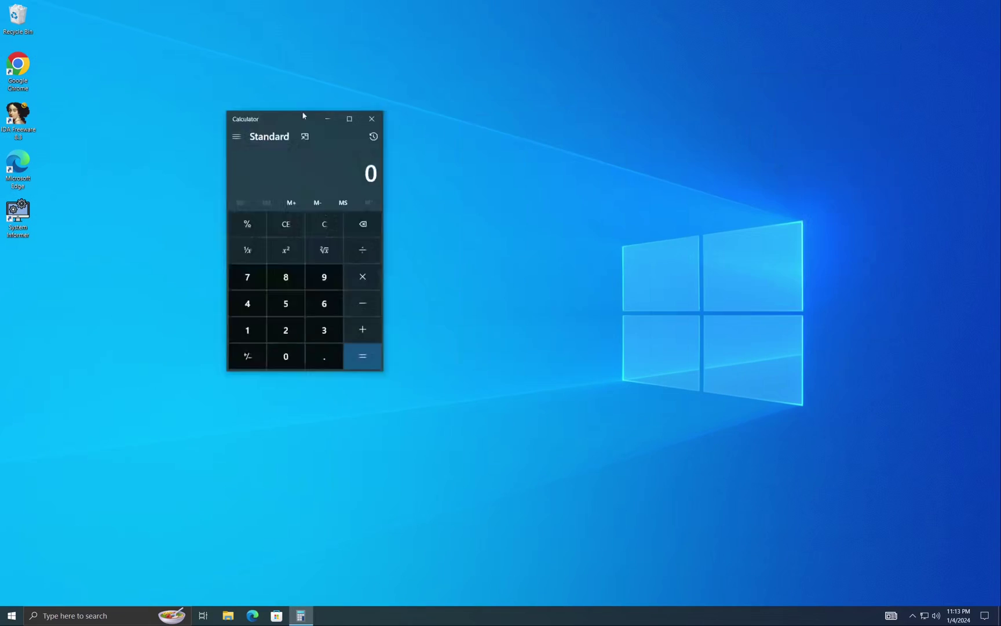
Restart the computer from the Start menu's power options
{"action": "key", "text": "super"}
{"action": "left_click", "coordinate": [9, 588]}
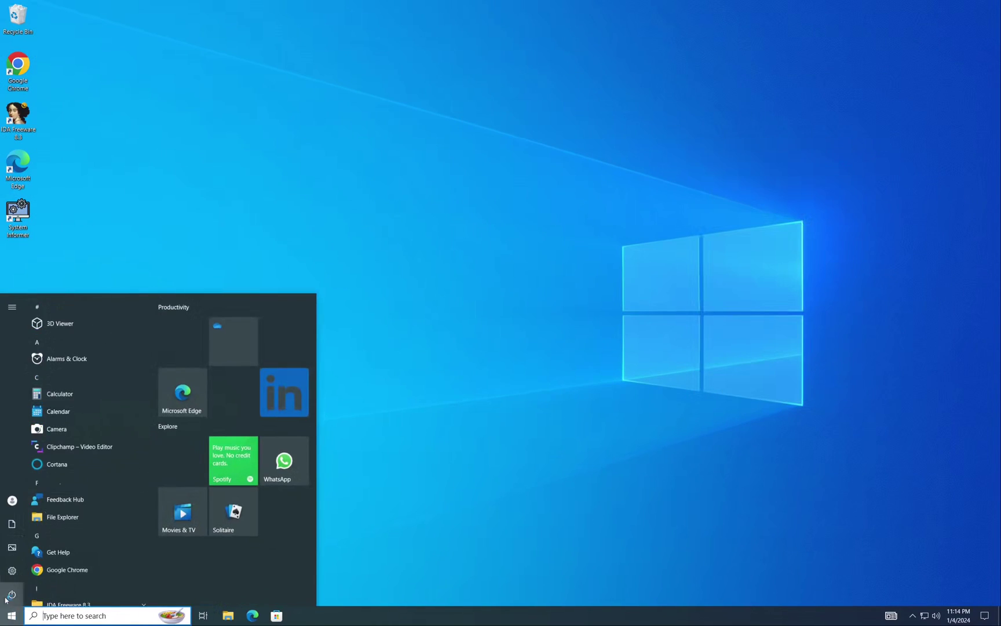
{"action": "left_click", "coordinate": [34, 539]}
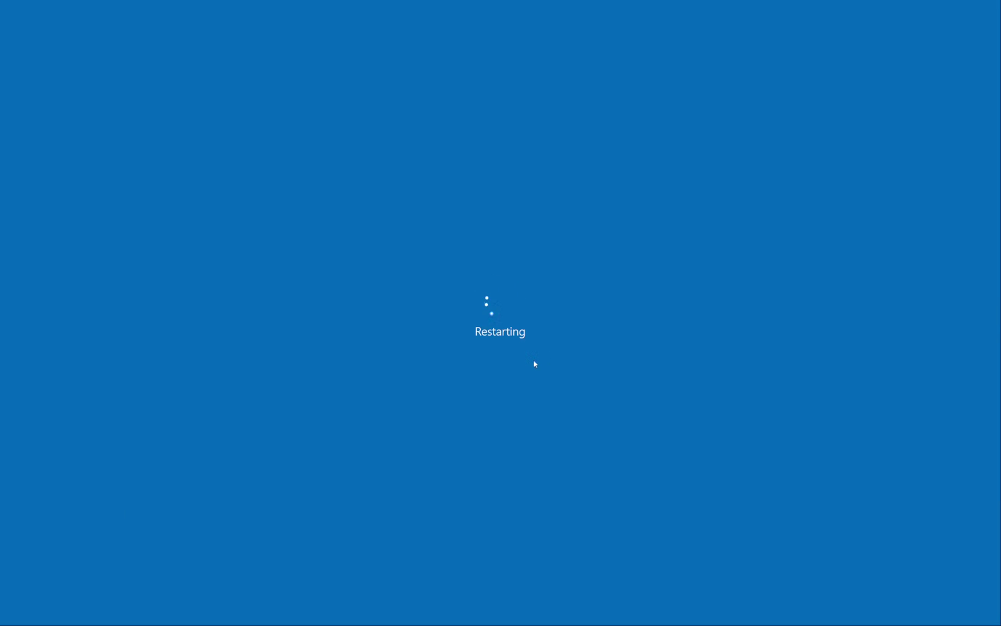